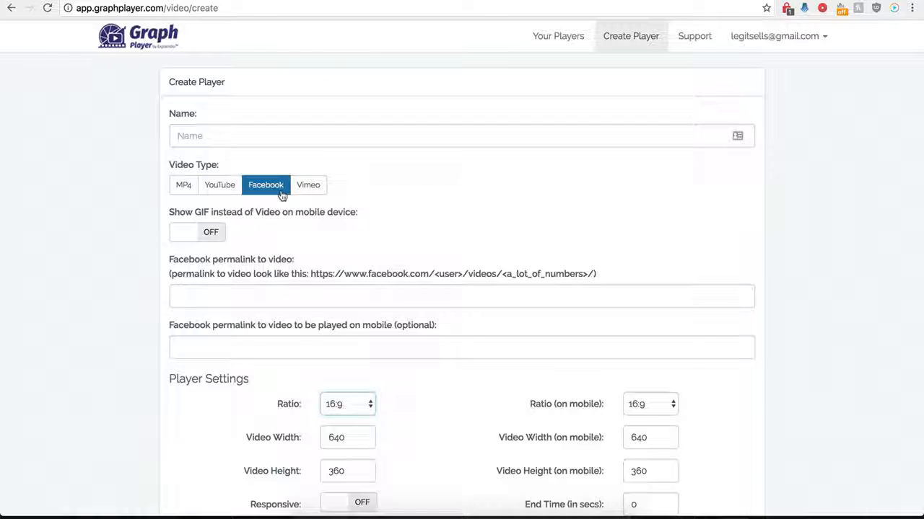
# - Name the new player "Demo Name"
pyautogui.scroll(-1, 163, 316)
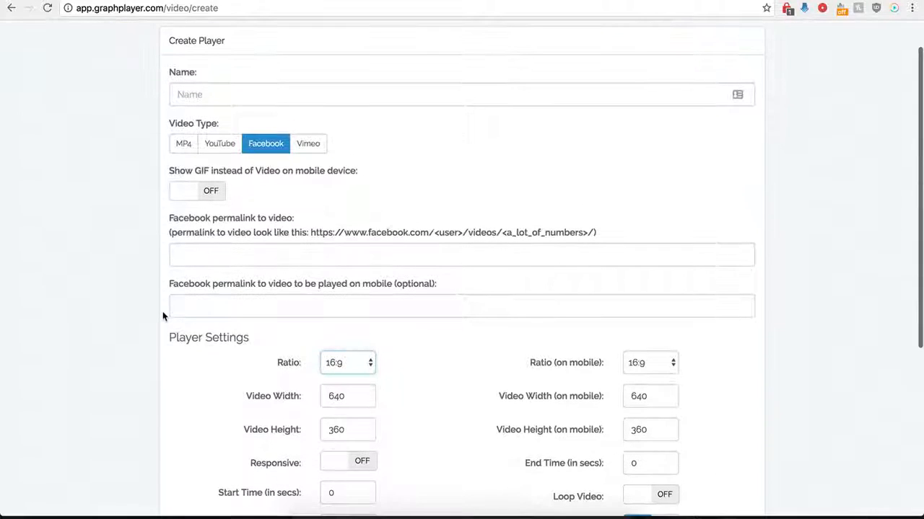
pyautogui.click(250, 94)
pyautogui.write('Demo Name')
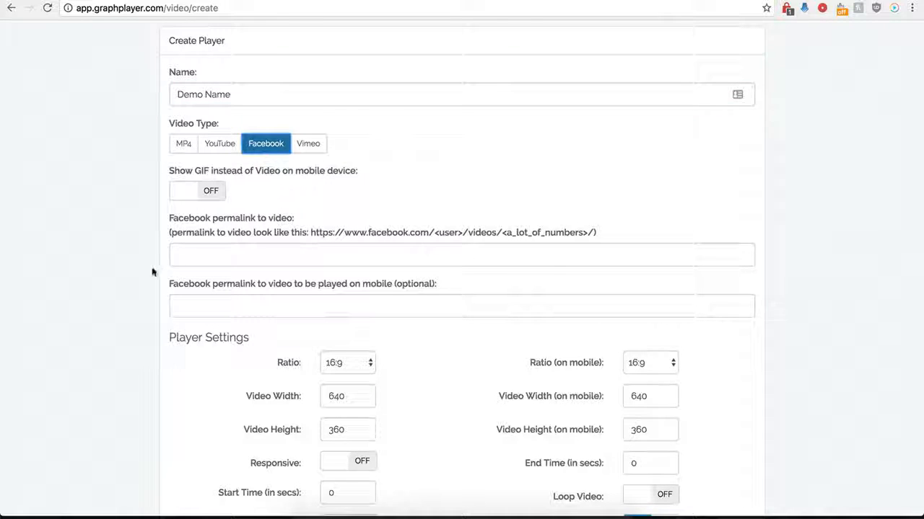
# - Copy the Creative Cakes video's address from Facebook and paste it as the Facebook permalink to the video
pyautogui.scroll(-1, 180, 237)
pyautogui.click(181, 239)
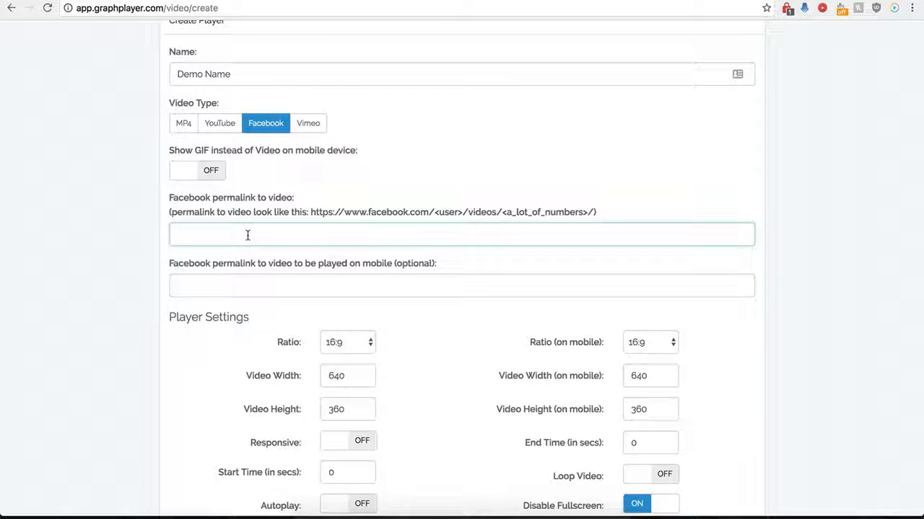
pyautogui.click(375, 1)
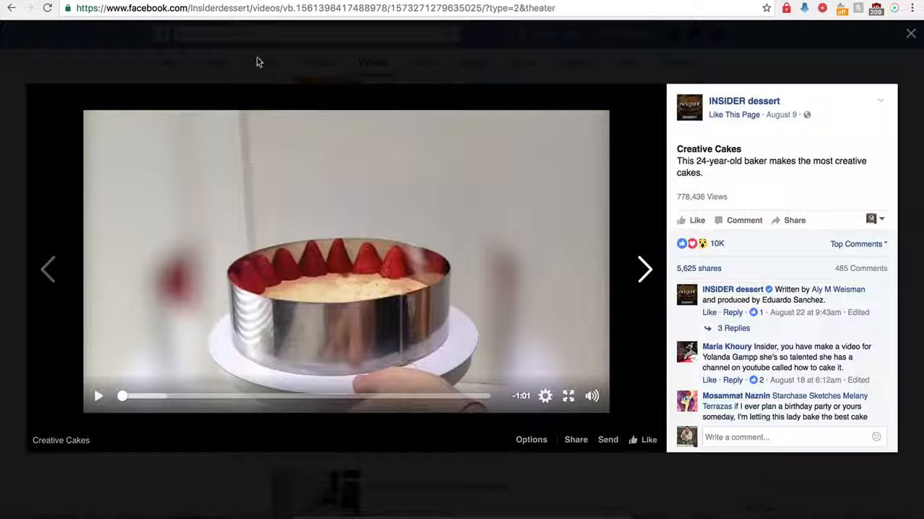
pyautogui.click(271, 12)
pyautogui.press('super+c')
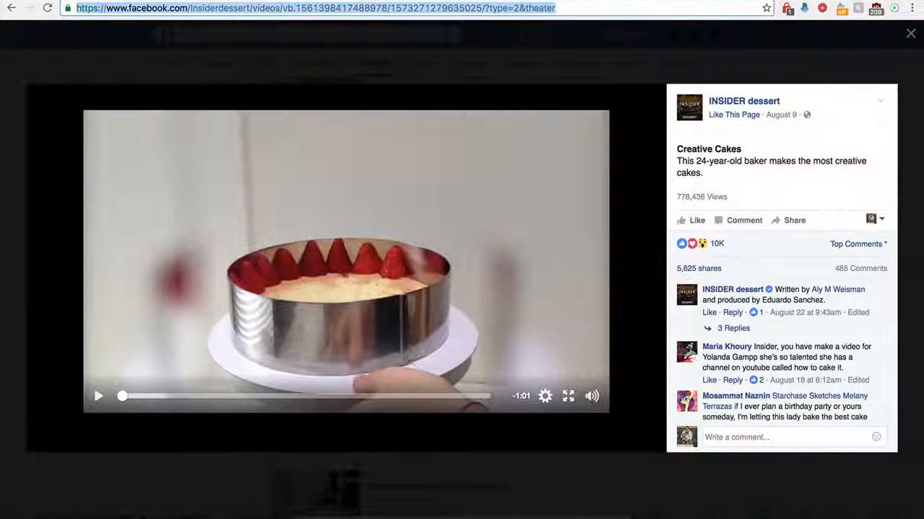
pyautogui.click(249, 1)
pyautogui.press('super+v')
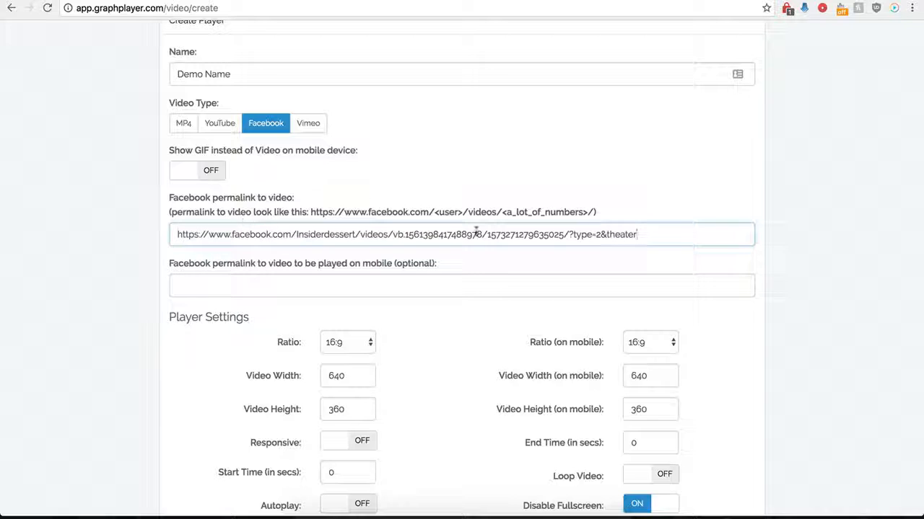
# - Remove "?type=2&theater" from the end of the Facebook permalink
pyautogui.moveTo(637, 235); pyautogui.dragTo(575, 235)
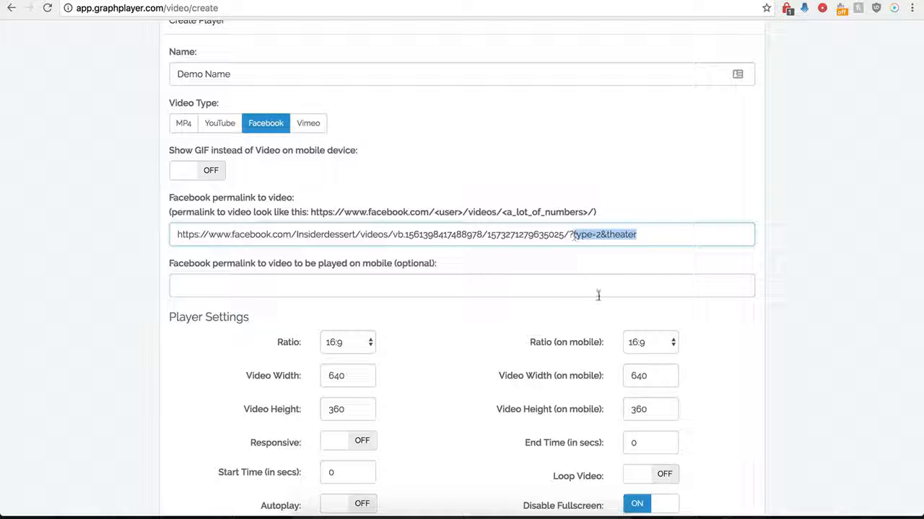
pyautogui.press('BackSpace')
pyautogui.press('BackSpace')
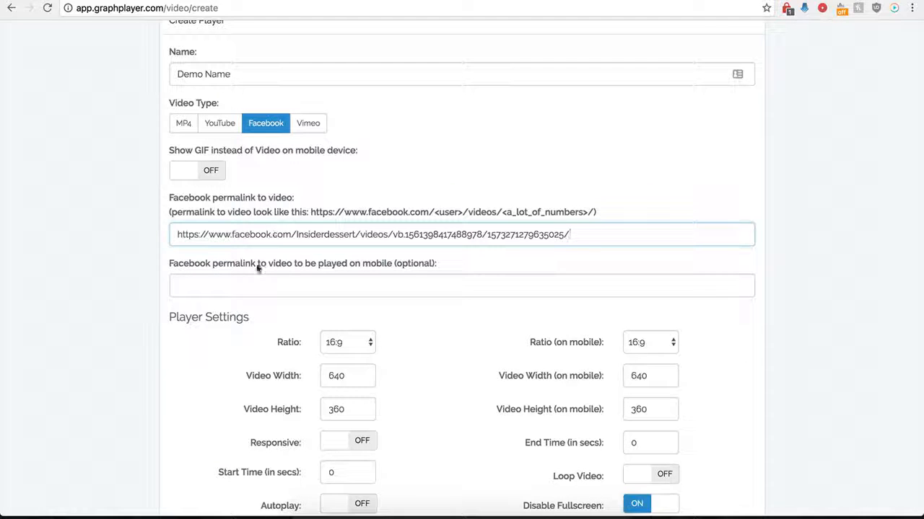
pyautogui.click(230, 288)
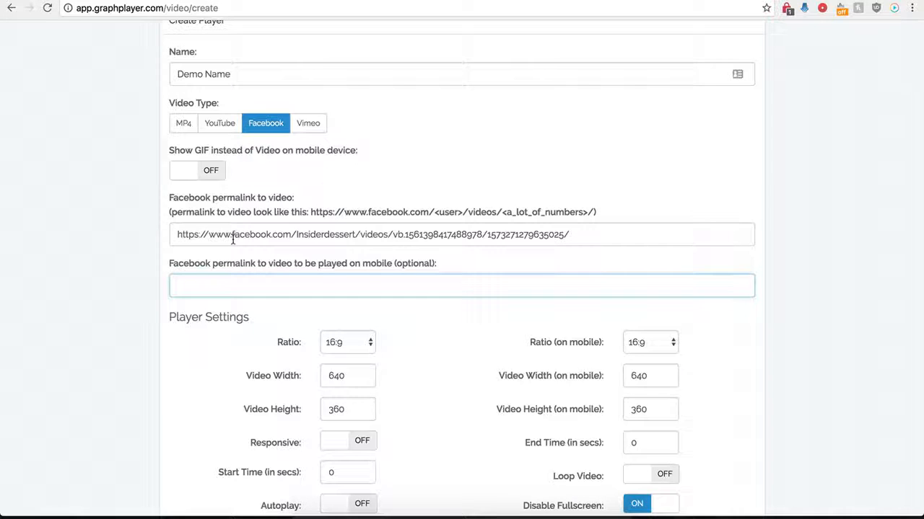
pyautogui.moveTo(263, 233); pyautogui.dragTo(402, 233)
pyautogui.press('Tab')
pyautogui.moveTo(198, 234); pyautogui.dragTo(410, 234)
pyautogui.click(310, 286)
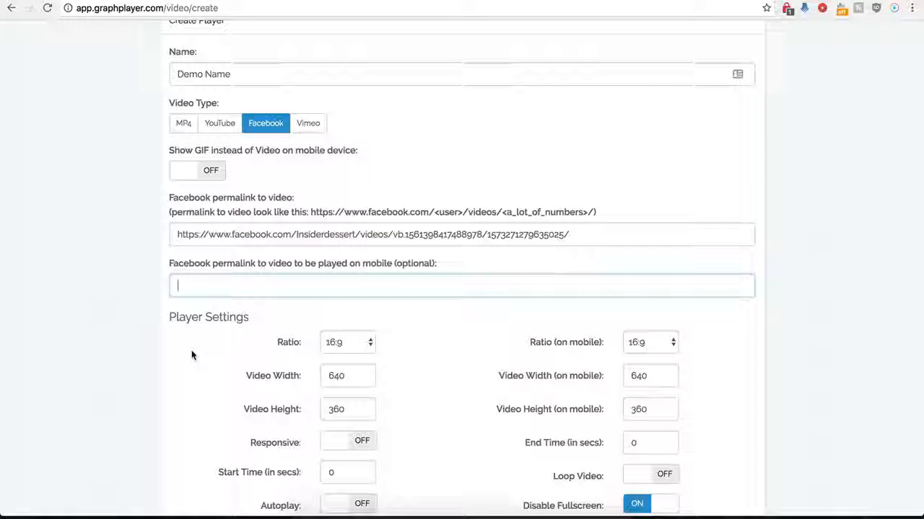
# - Choose 16:9 for both the player's ratio and its ratio on mobile
pyautogui.scroll(-1, 193, 354)
pyautogui.scroll(-3, 192, 354)
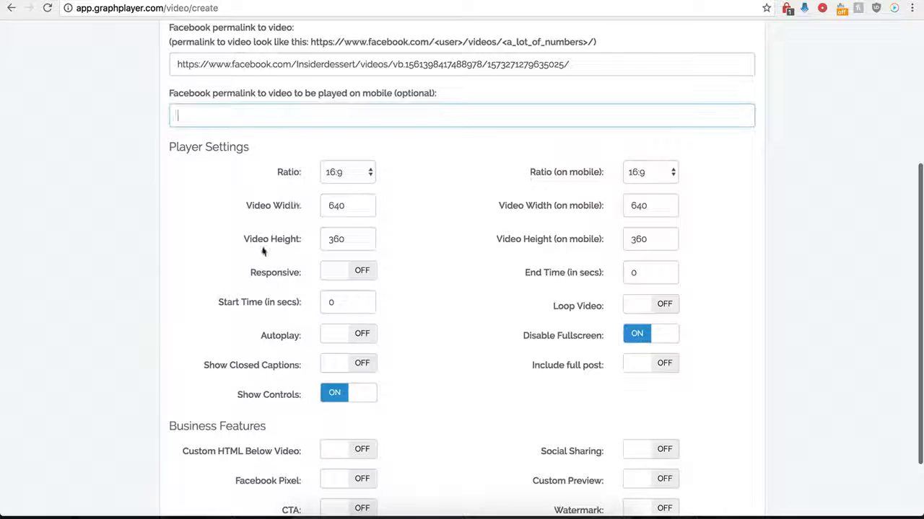
pyautogui.click(364, 173)
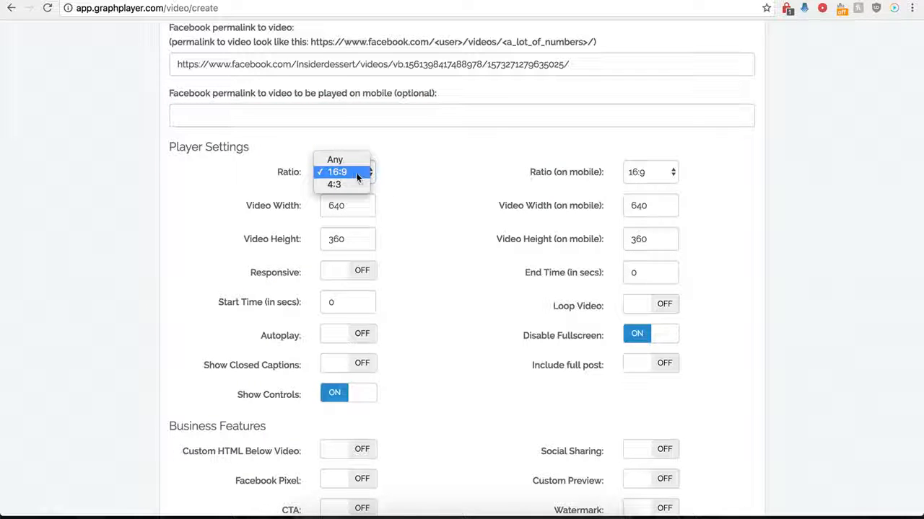
pyautogui.click(345, 174)
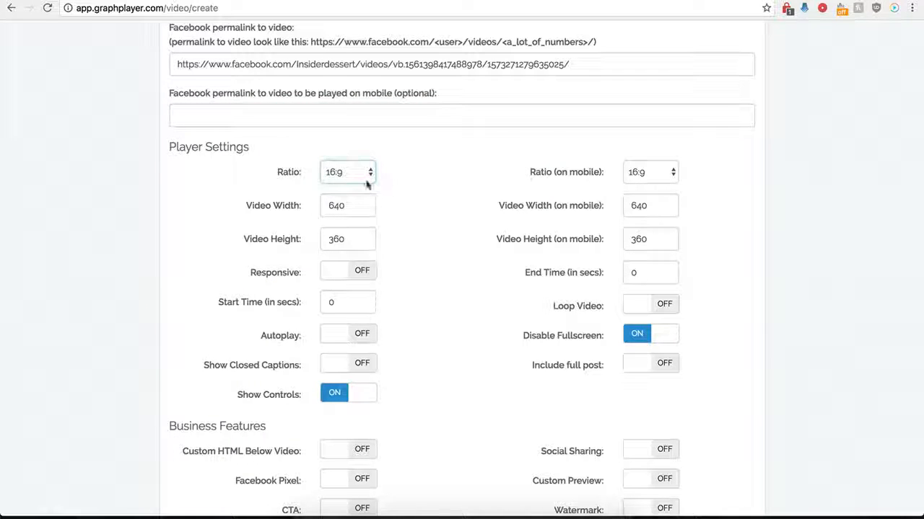
pyautogui.click(637, 177)
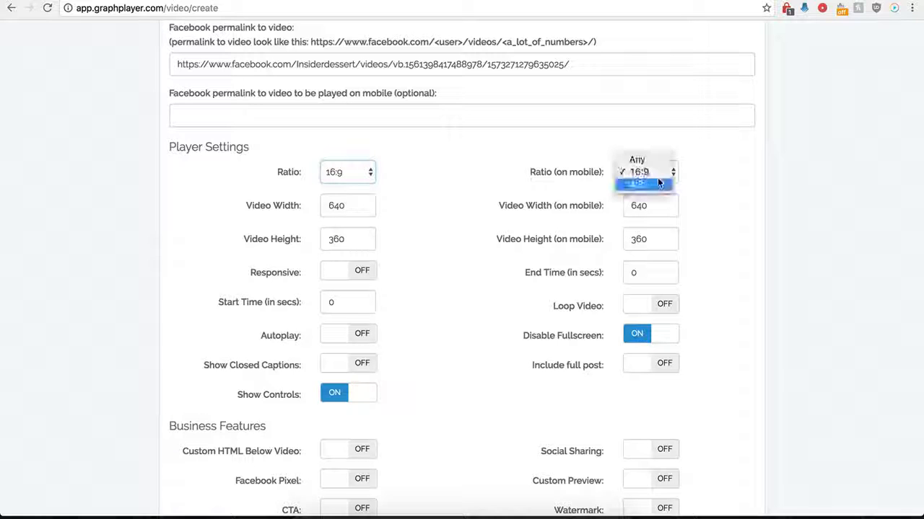
pyautogui.click(638, 171)
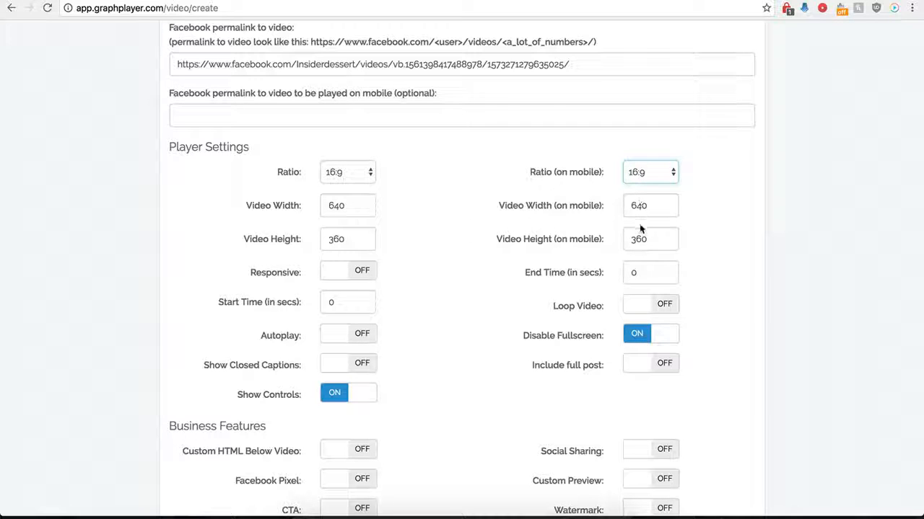
pyautogui.click(369, 271)
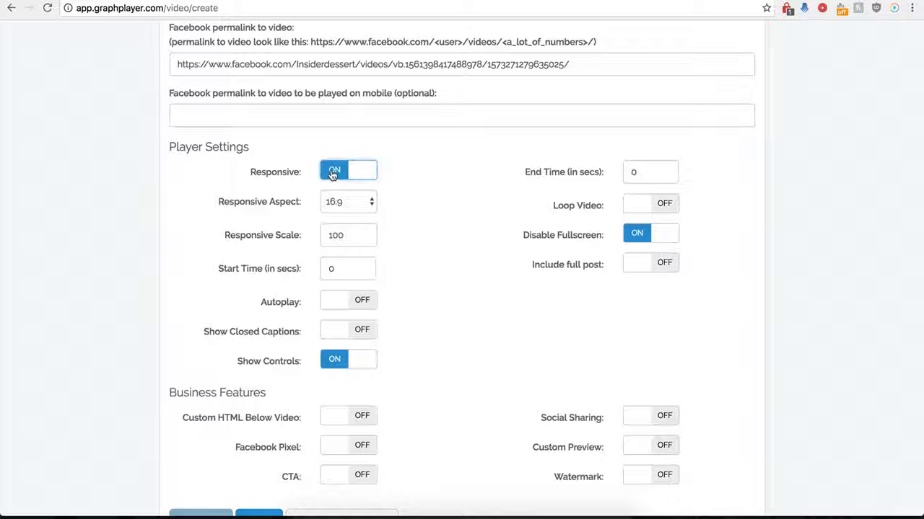
pyautogui.click(333, 173)
pyautogui.click(361, 268)
pyautogui.click(357, 173)
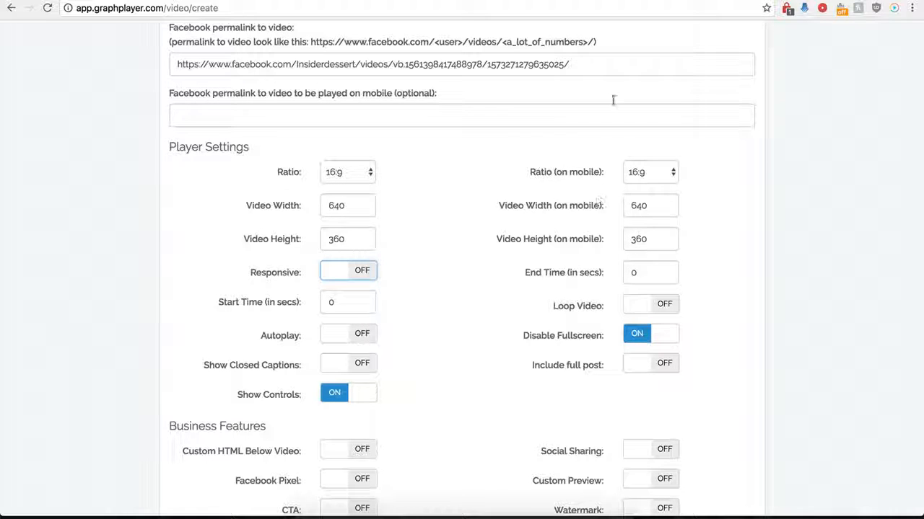
pyautogui.click(727, 1)
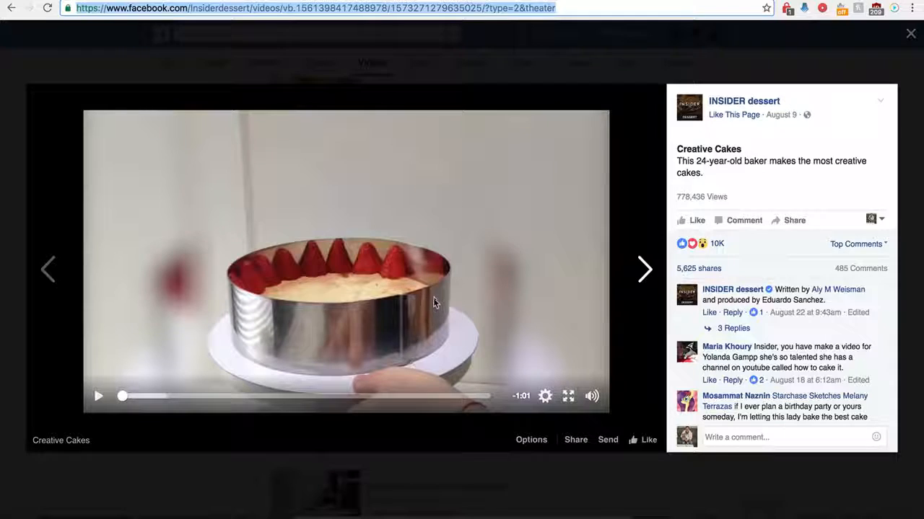
pyautogui.click(288, 1)
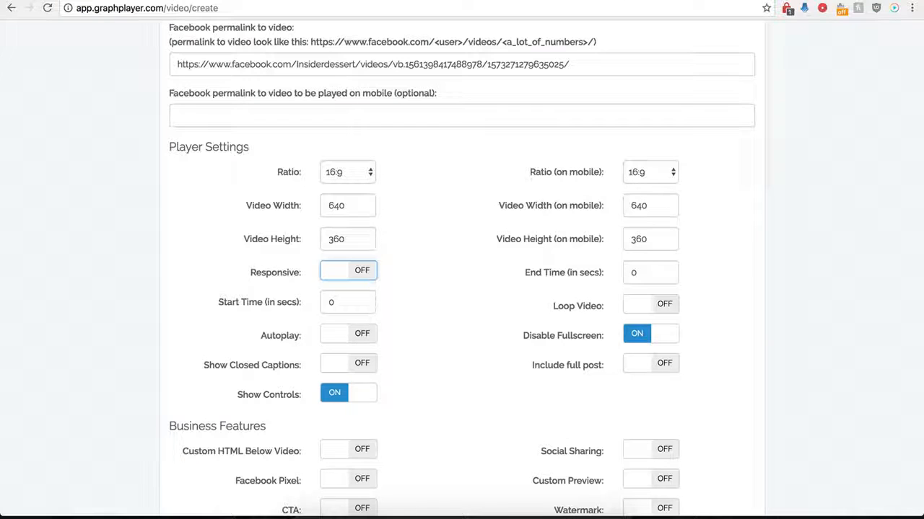
# - Set the video's start time to 1 second and its end time to 30 seconds
pyautogui.doubleClick(325, 305)
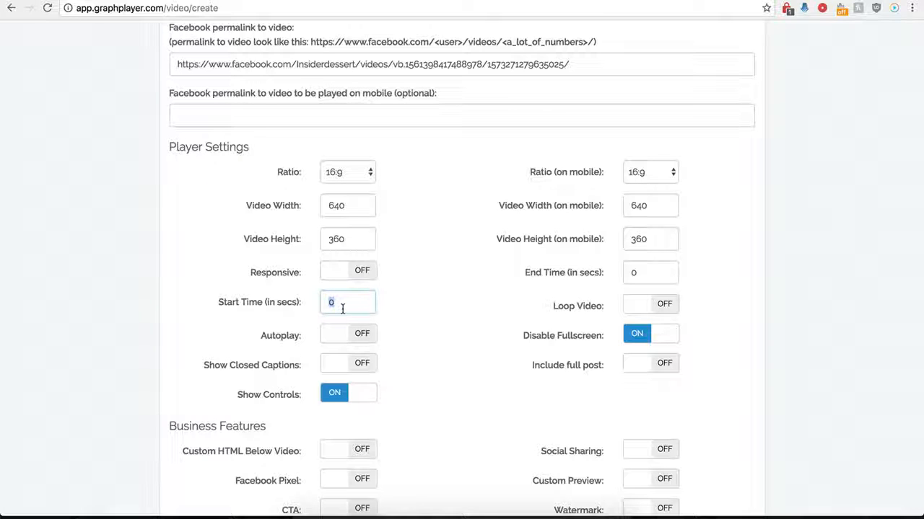
pyautogui.write('1')
pyautogui.doubleClick(656, 273)
pyautogui.write('30')
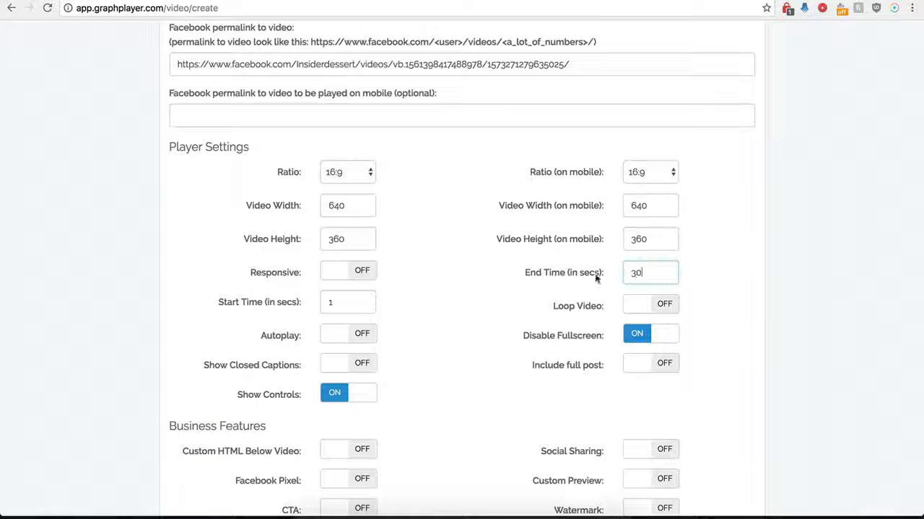
pyautogui.click(455, 296)
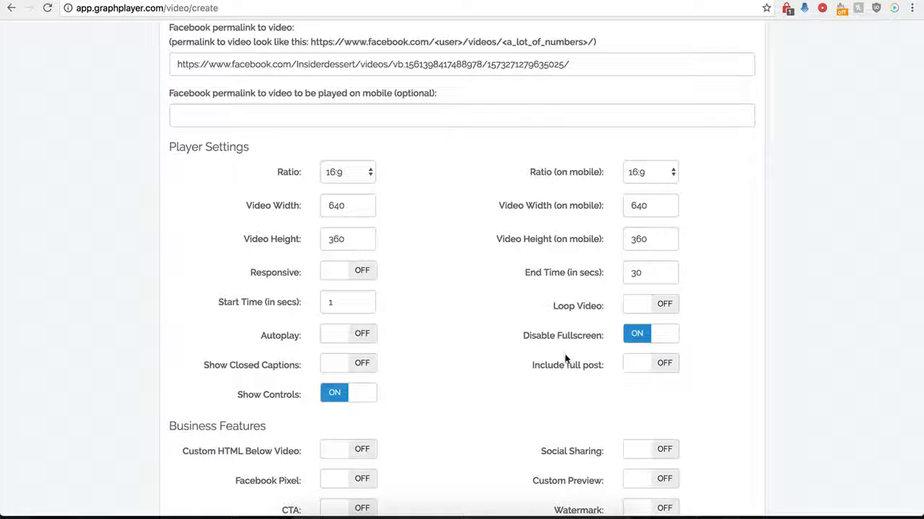
pyautogui.scroll(1, 498, 321)
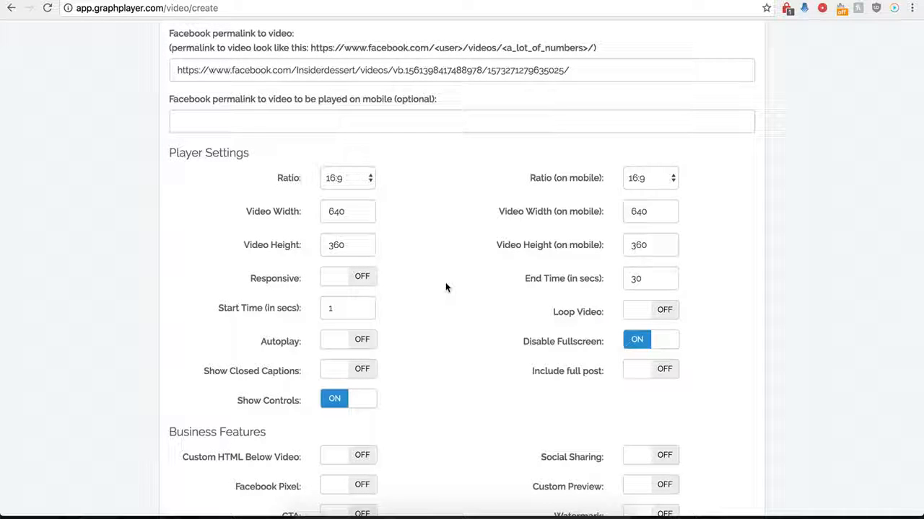
pyautogui.click(659, 382)
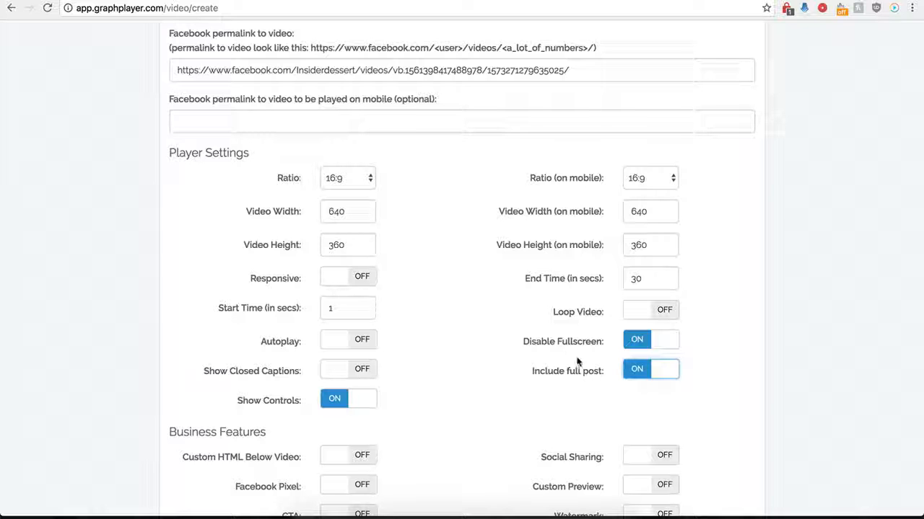
pyautogui.click(633, 378)
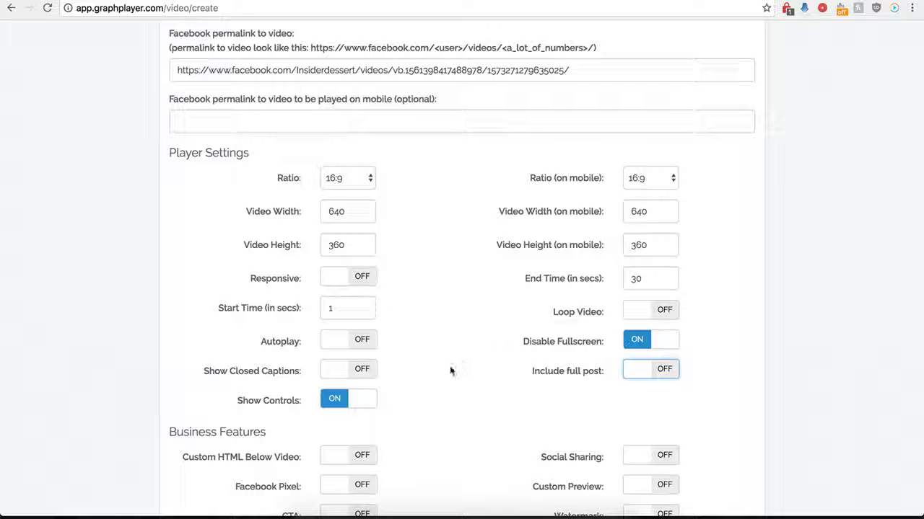
# - Save the player and copy its complete secure embed code
pyautogui.scroll(-3, 450, 366)
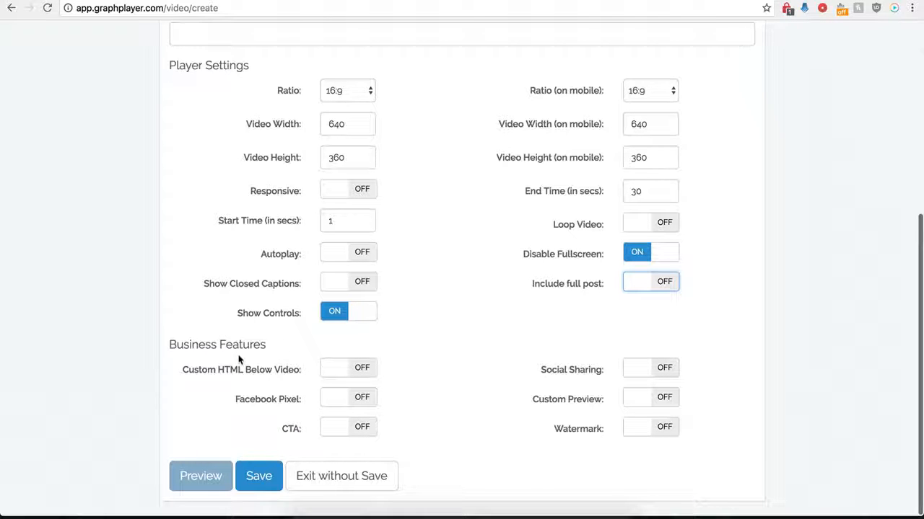
pyautogui.click(259, 476)
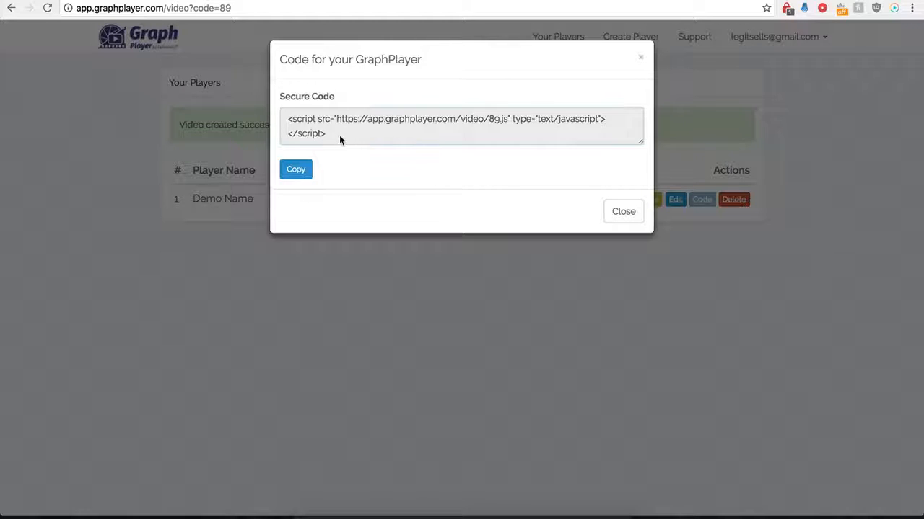
pyautogui.moveTo(339, 135); pyautogui.dragTo(289, 123)
pyautogui.press('super+c')
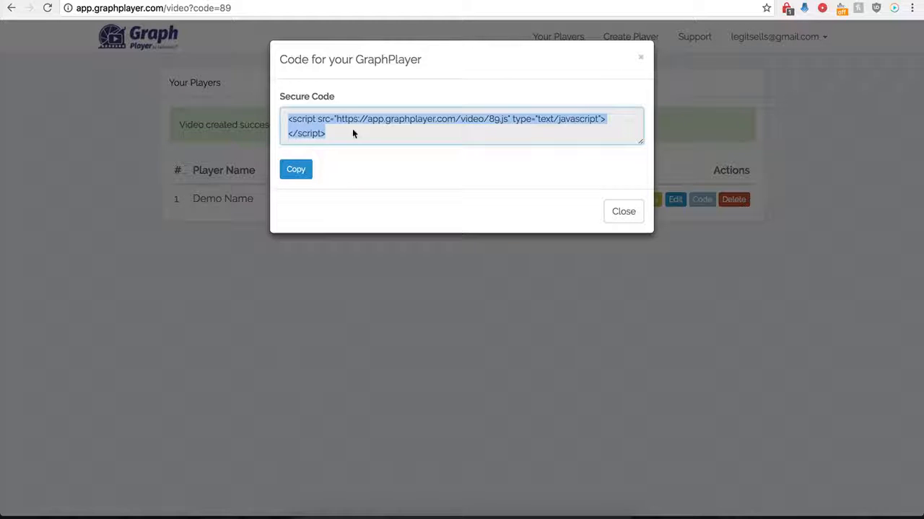
# - Switch to the WordPress editor, paste the player's script code into the "Hello world!" post's text and update the post
pyautogui.click(252, 0)
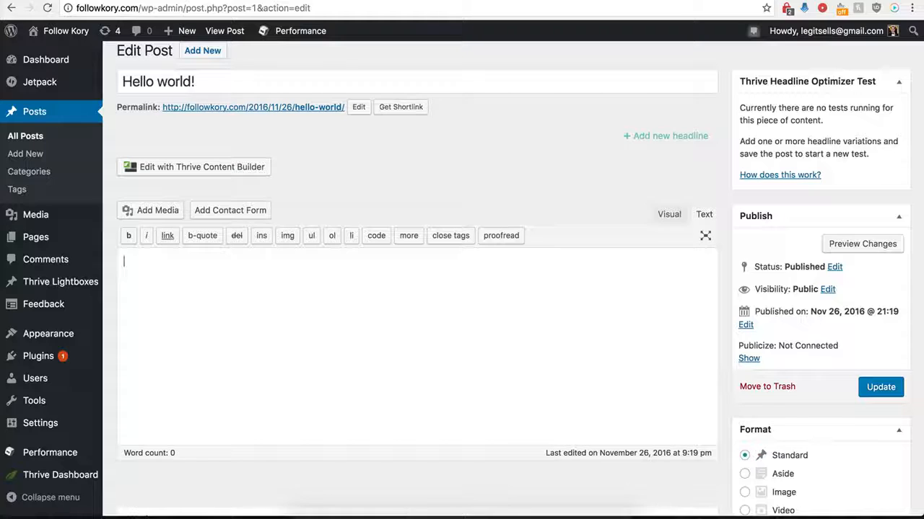
pyautogui.press('super+v')
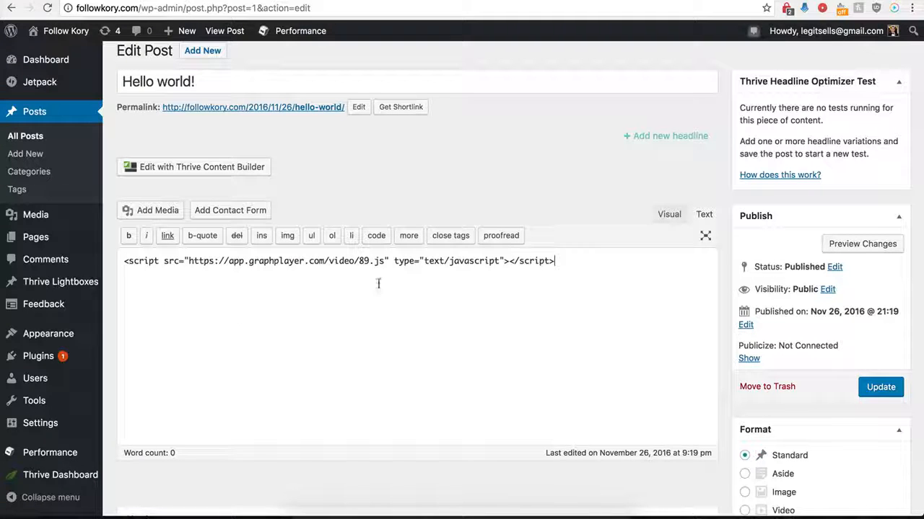
pyautogui.click(881, 390)
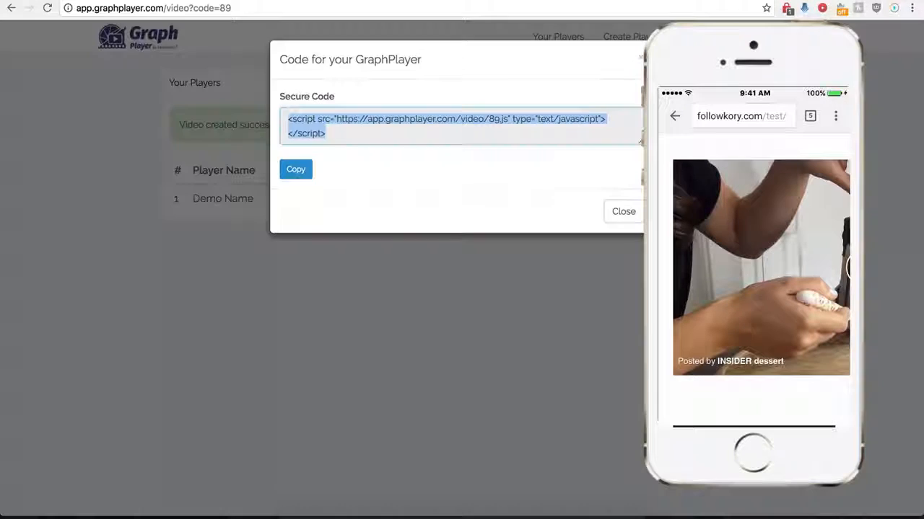
# - Reopen the Demo Name player for editing and enable showing a GIF instead of the video on mobile devices
pyautogui.click(613, 219)
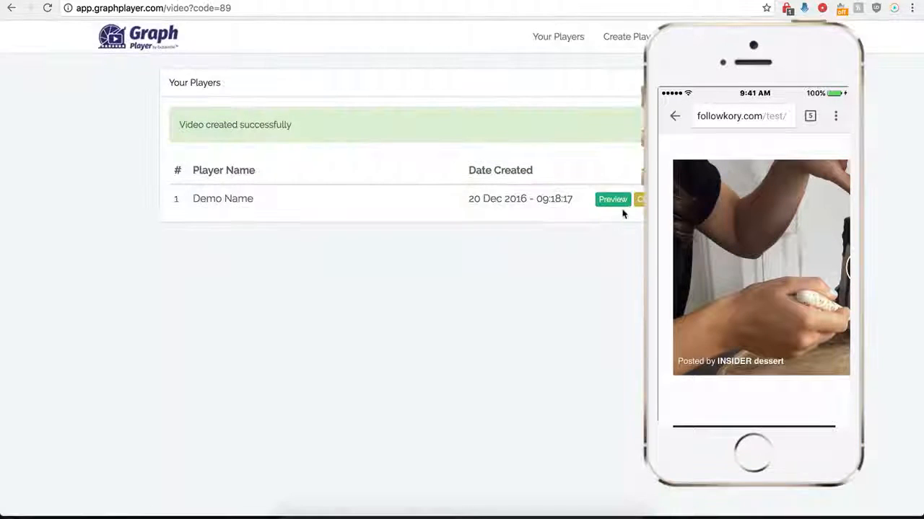
pyautogui.click(639, 199)
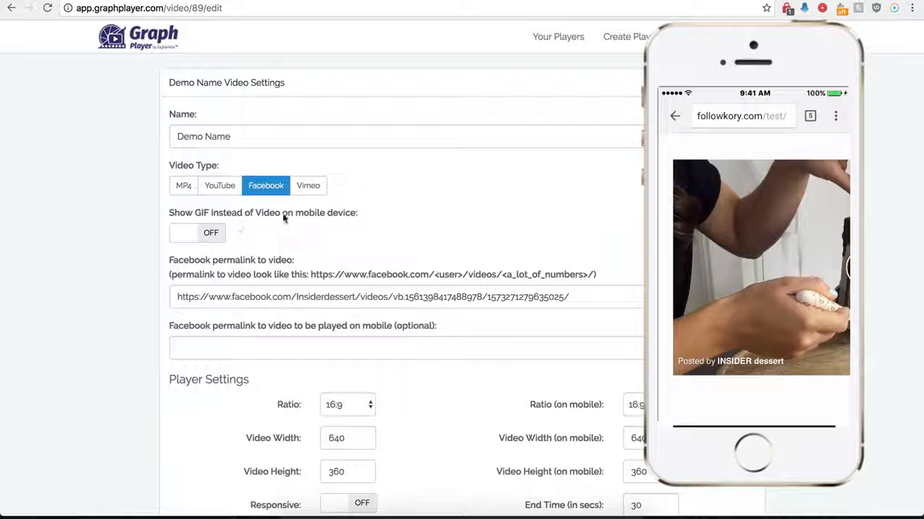
pyautogui.click(214, 234)
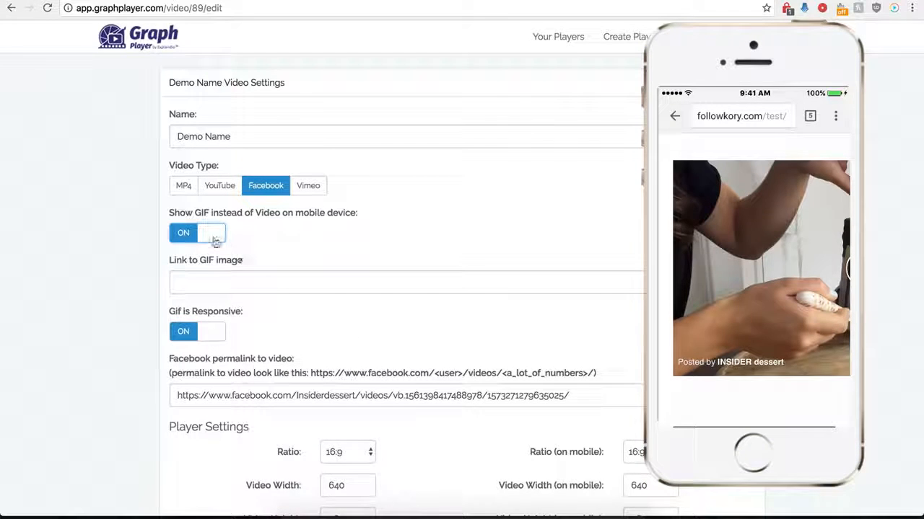
# - Place the cursor in the GIF image link field, switch to the cake GIF's Giphy page and copy the GIF's link
pyautogui.click(216, 282)
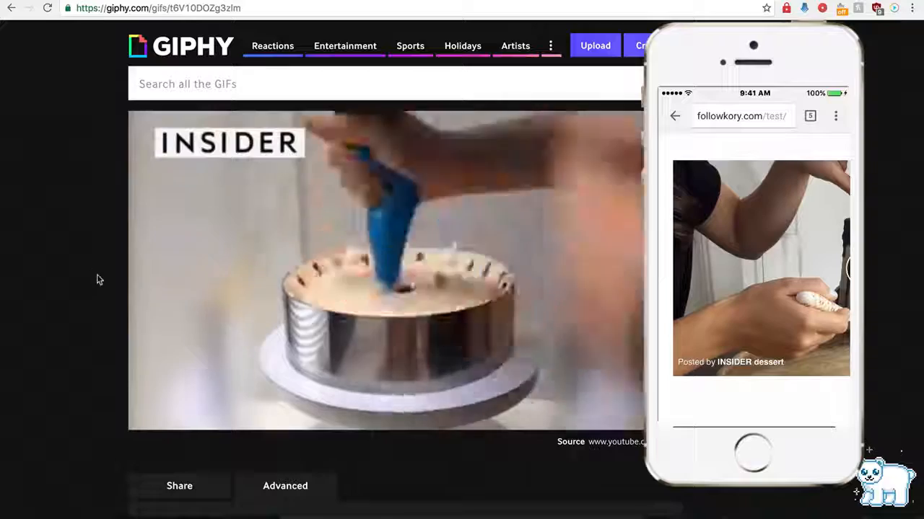
pyautogui.scroll(-2, 98, 288)
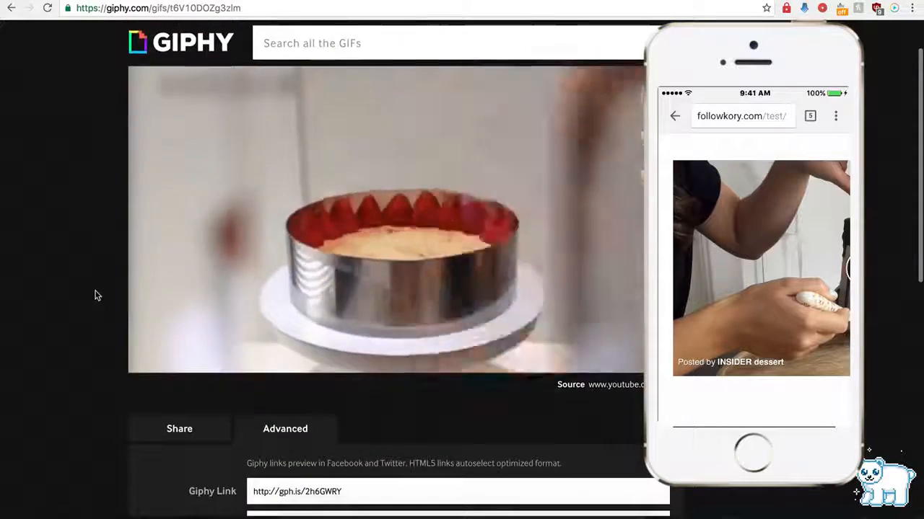
pyautogui.scroll(-3, 216, 311)
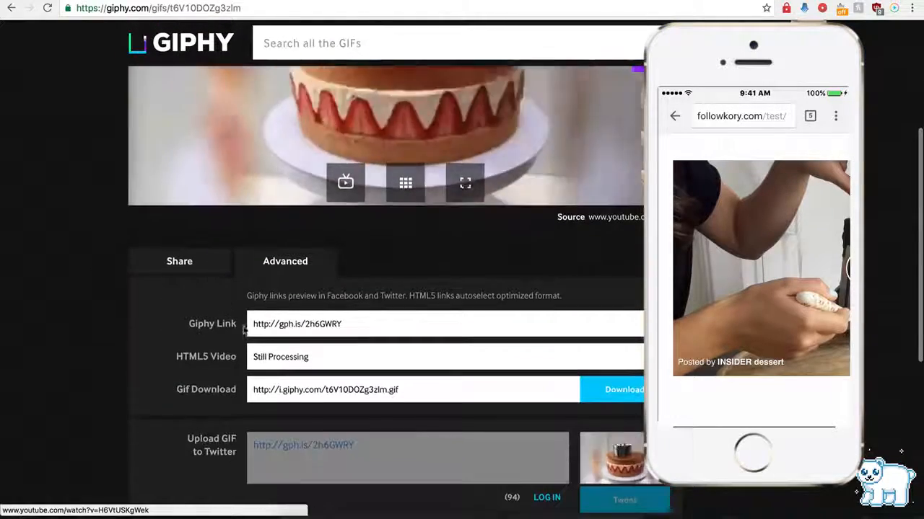
pyautogui.click(286, 325)
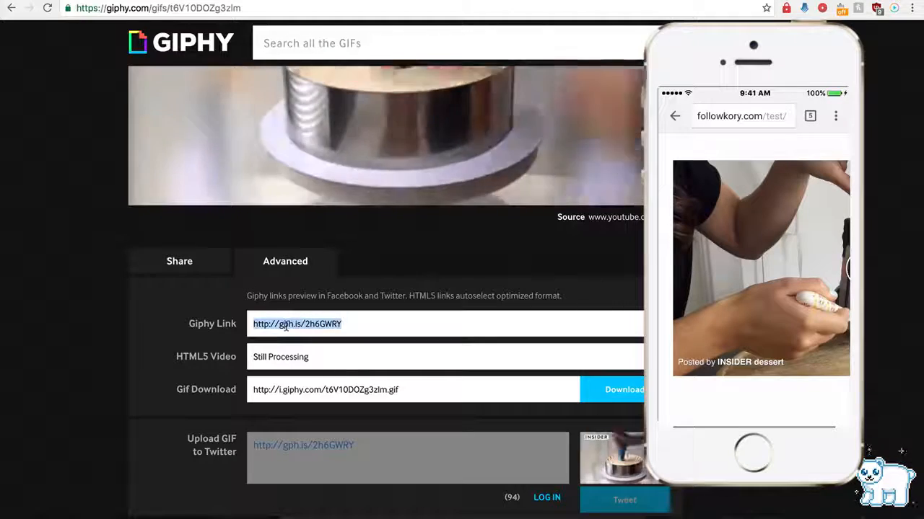
pyautogui.click(258, 0)
pyautogui.click(242, 282)
pyautogui.write('http://gph.is/2hlOWRY')
pyautogui.scroll(-7, 137, 354)
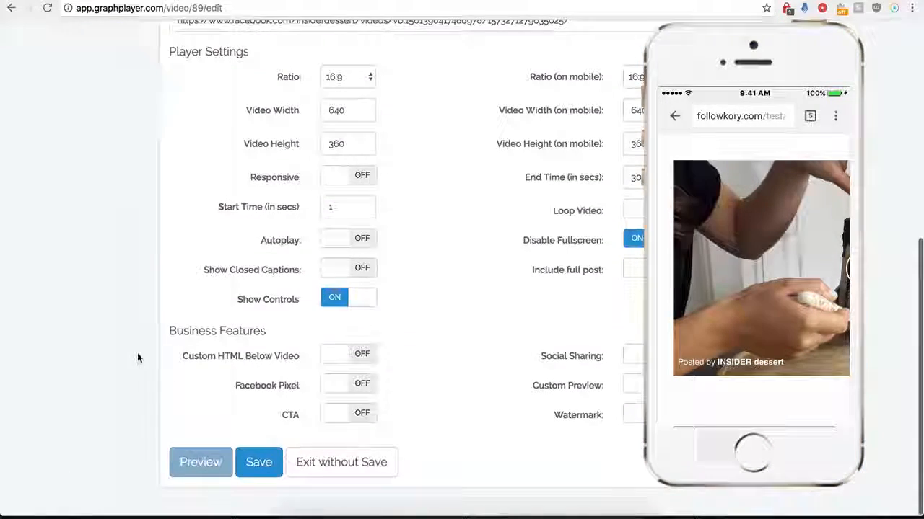
pyautogui.click(258, 476)
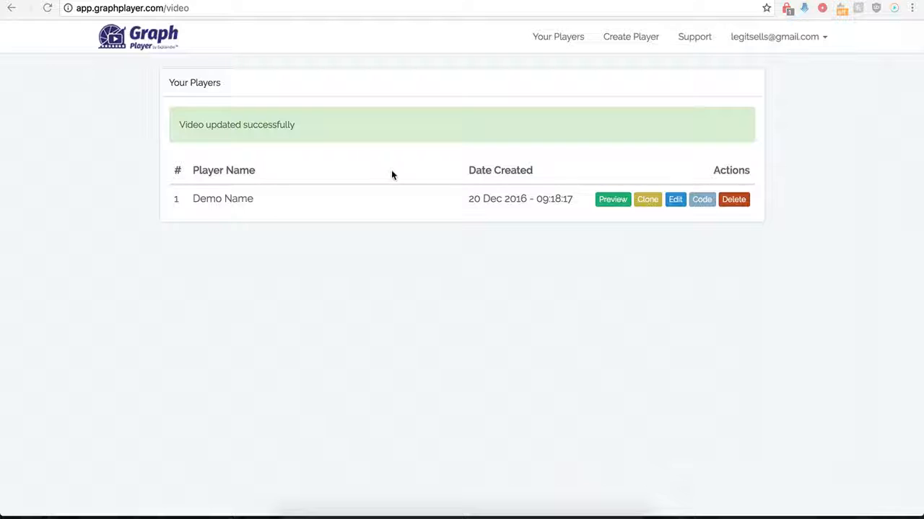
# - Reopen the Demo Name player for editing, enable including the full Facebook post and save the player
pyautogui.click(673, 202)
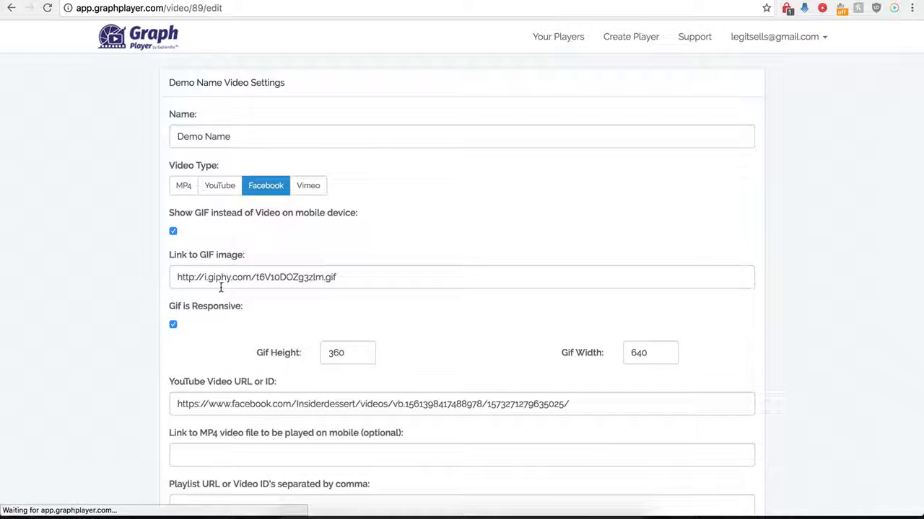
pyautogui.scroll(-1, 154, 351)
pyautogui.scroll(-4, 154, 349)
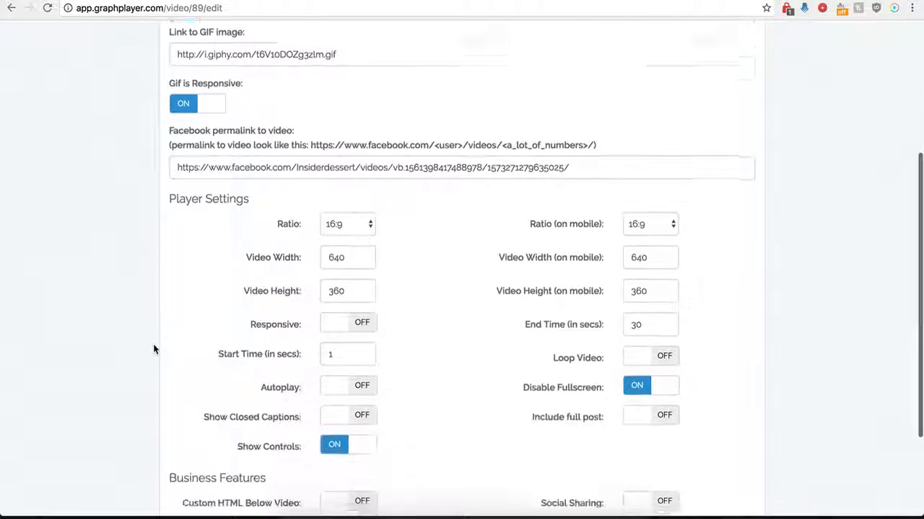
pyautogui.scroll(-1, 153, 349)
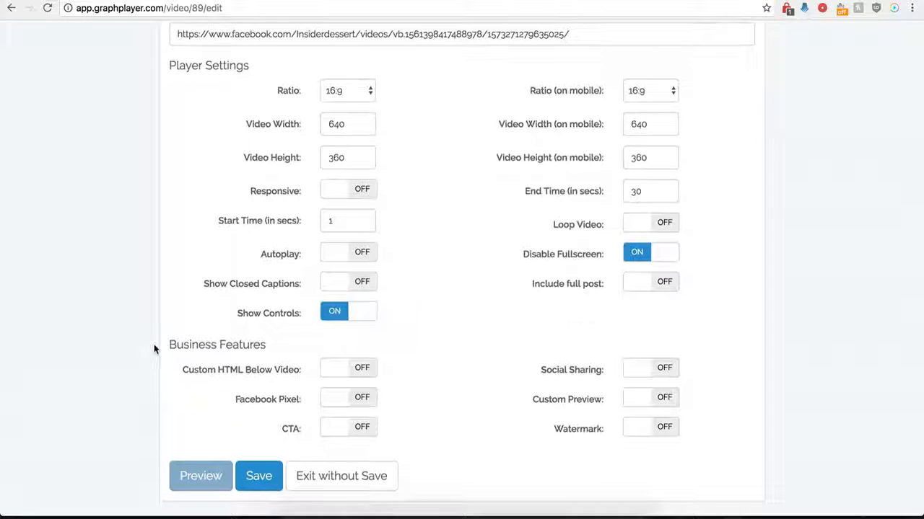
pyautogui.click(664, 283)
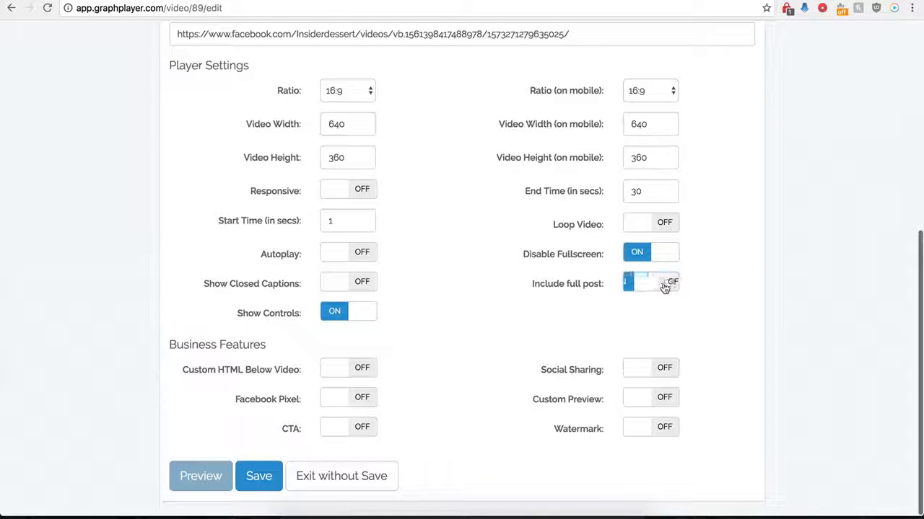
pyautogui.click(241, 476)
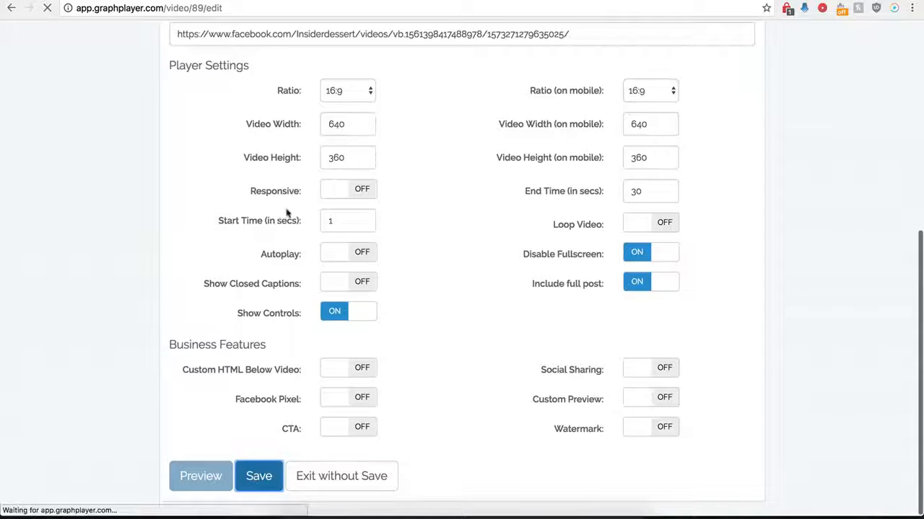
# - Switch to the WordPress Test page, reload it, examine the embedded full post and follow its comments link
pyautogui.click(398, 1)
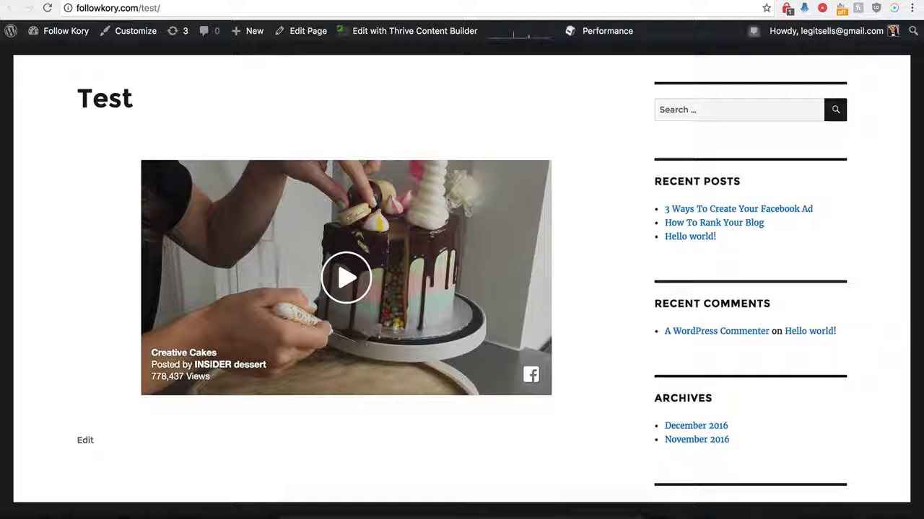
pyautogui.click(48, 8)
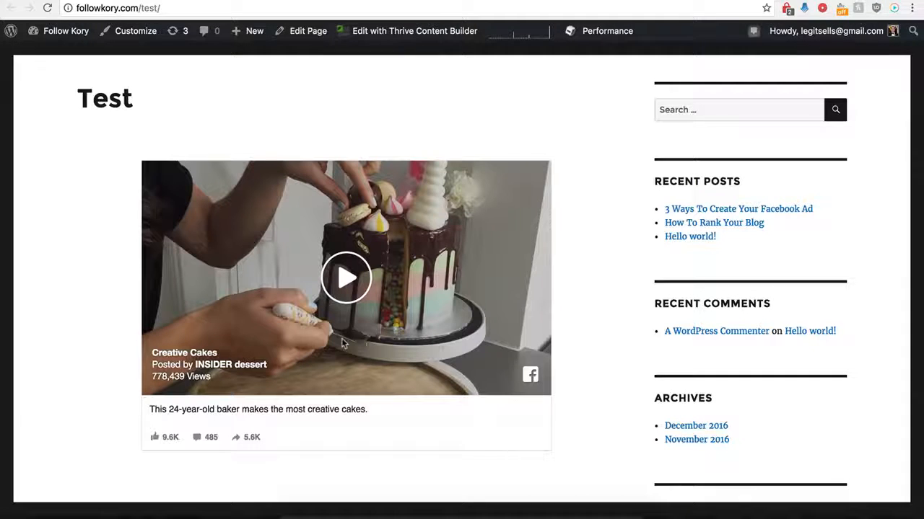
pyautogui.scroll(-1, 121, 426)
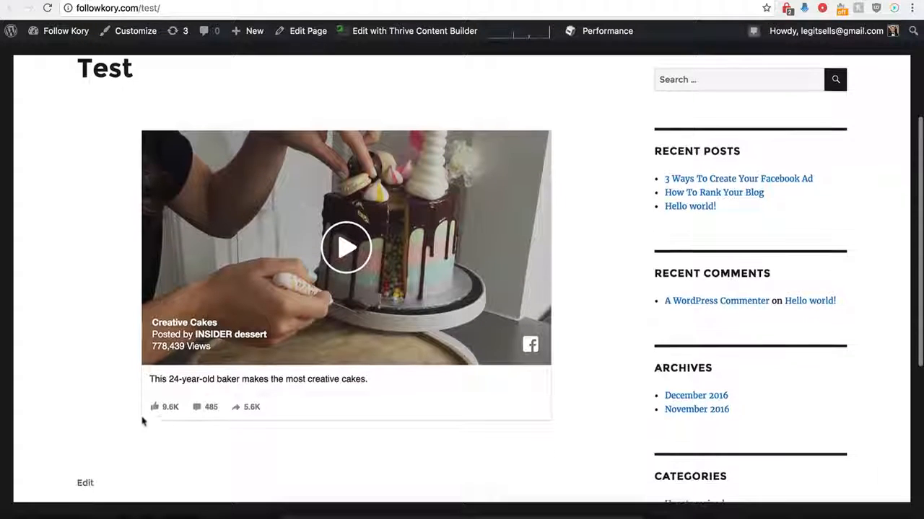
pyautogui.click(198, 410)
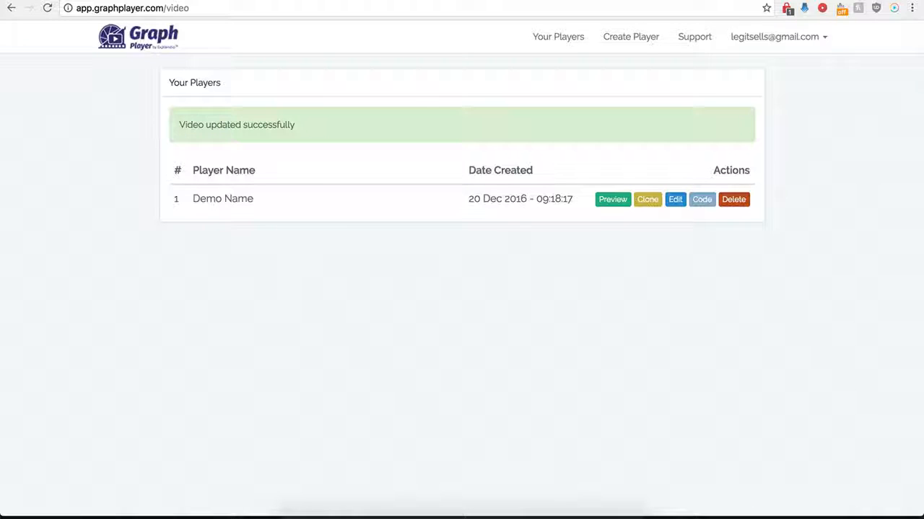
# - Return to GraphPlayer, reopen the Demo Name player for editing and enable custom HTML below the video
pyautogui.click(675, 203)
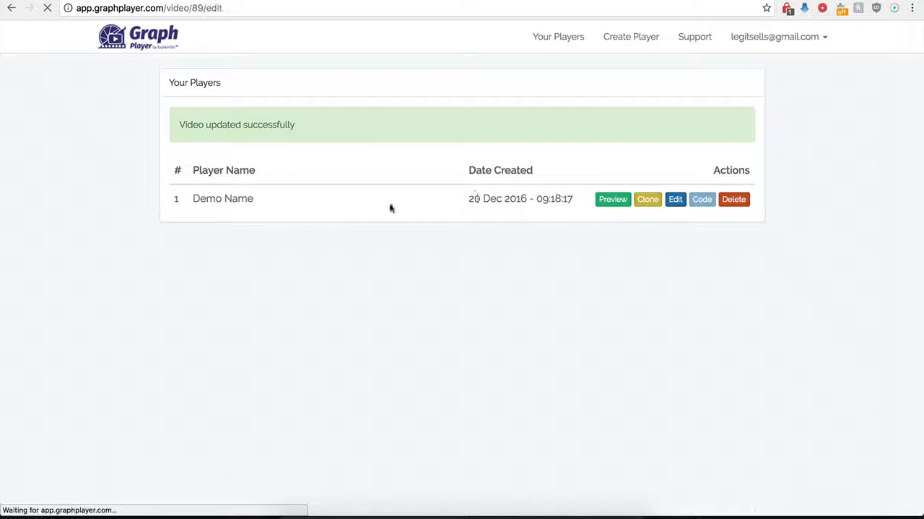
pyautogui.scroll(-5, 199, 353)
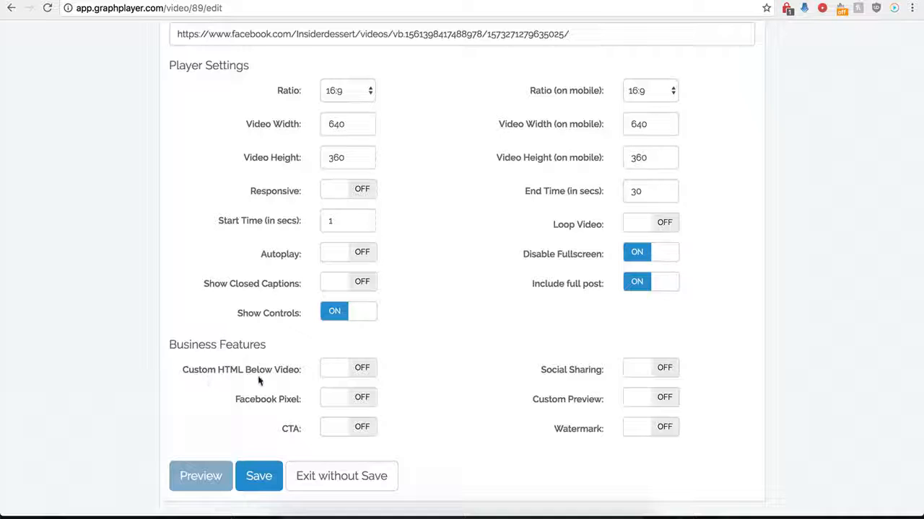
pyautogui.click(362, 369)
pyautogui.scroll(-3, 391, 400)
pyautogui.click(340, 284)
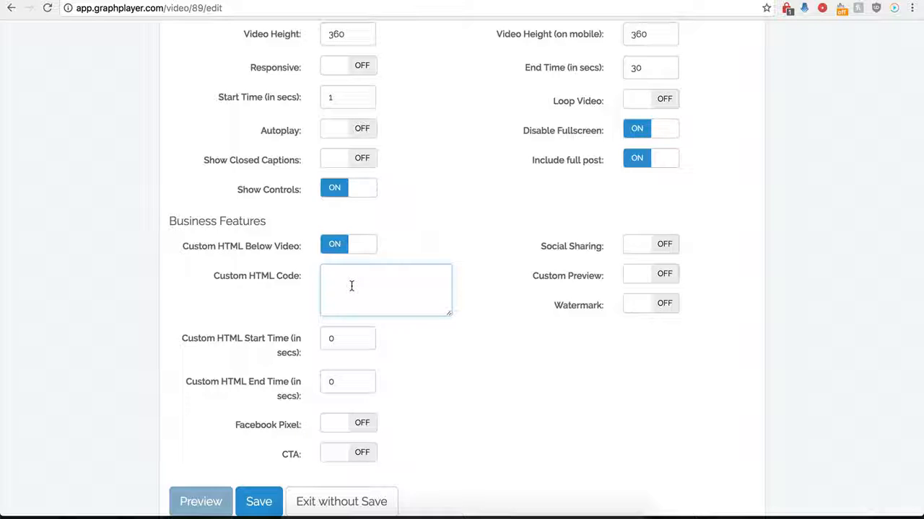
# - Set the custom HTML start time to 120 seconds
pyautogui.doubleClick(342, 344)
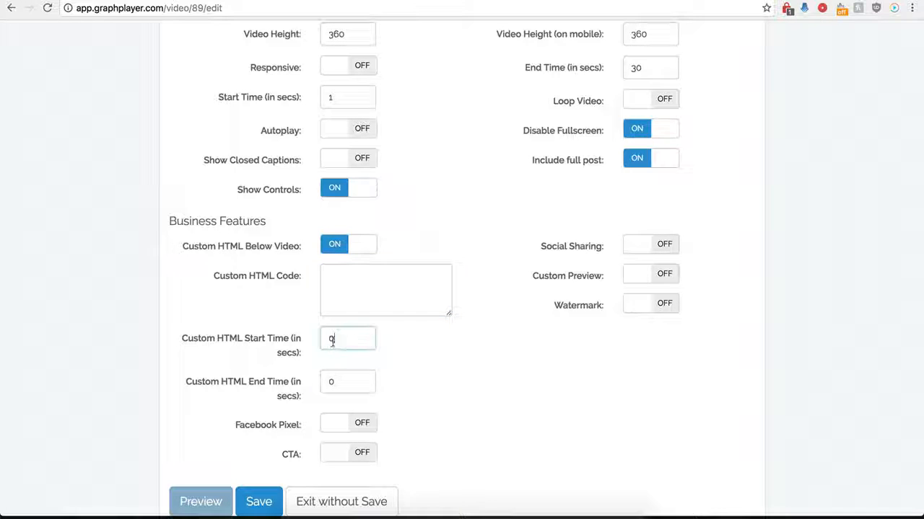
pyautogui.doubleClick(326, 382)
pyautogui.click(359, 287)
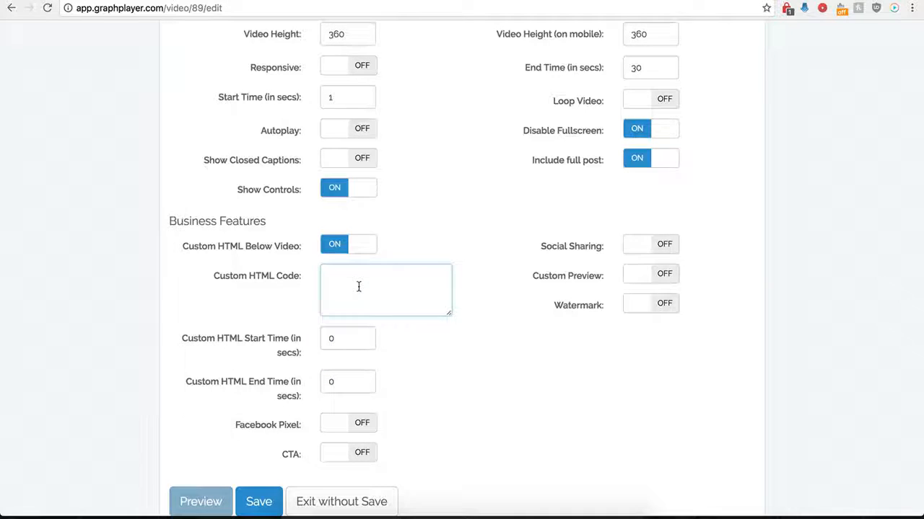
pyautogui.scroll(4, 358, 287)
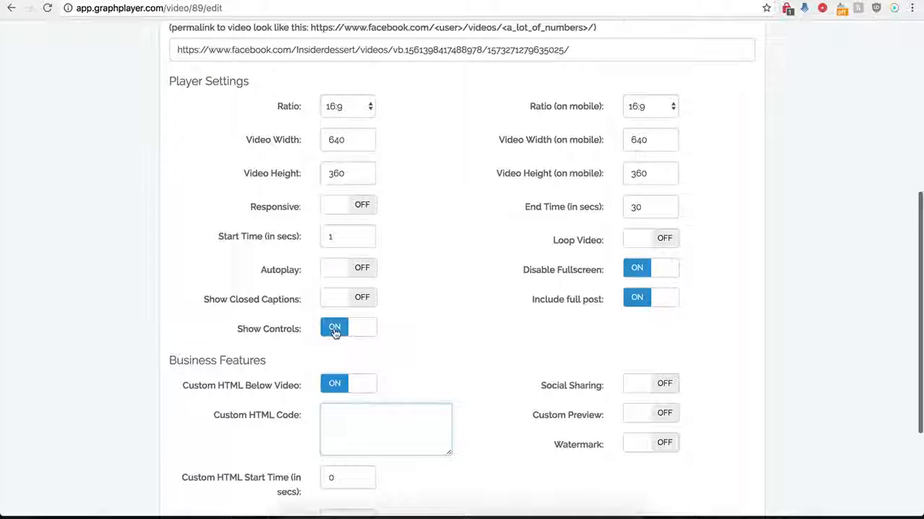
pyautogui.scroll(-2, 334, 332)
pyautogui.scroll(-1, 351, 335)
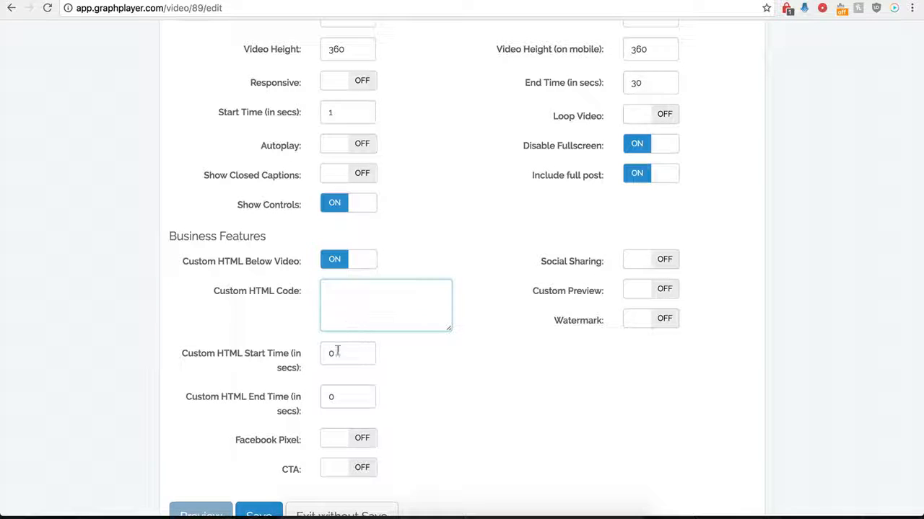
pyautogui.moveTo(354, 353); pyautogui.dragTo(322, 354)
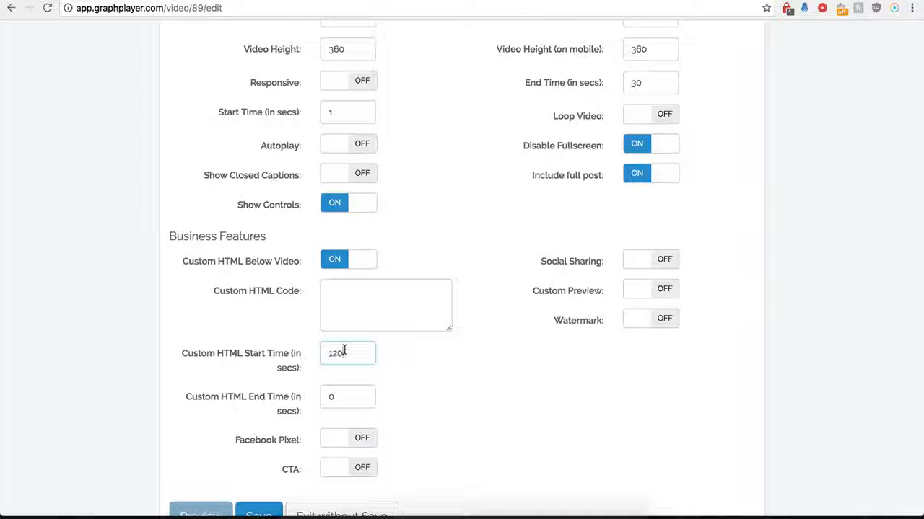
pyautogui.click(342, 296)
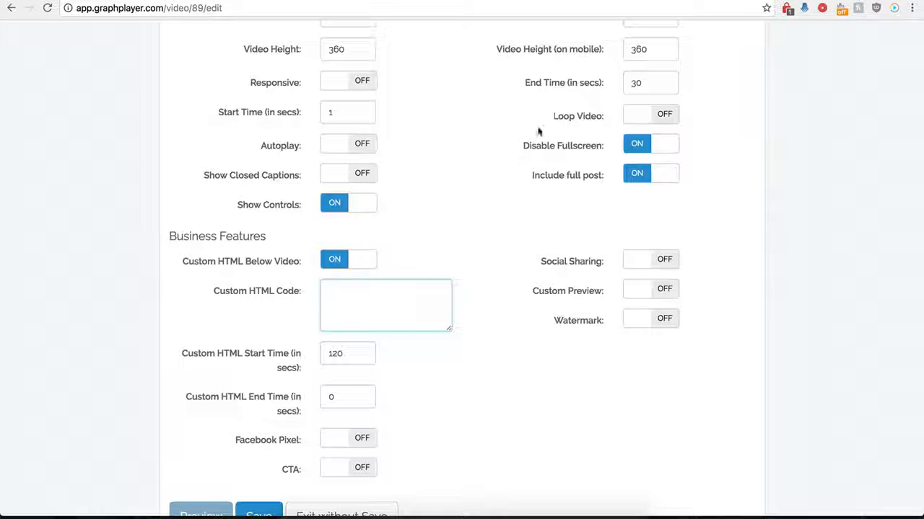
pyautogui.scroll(-1, 409, 299)
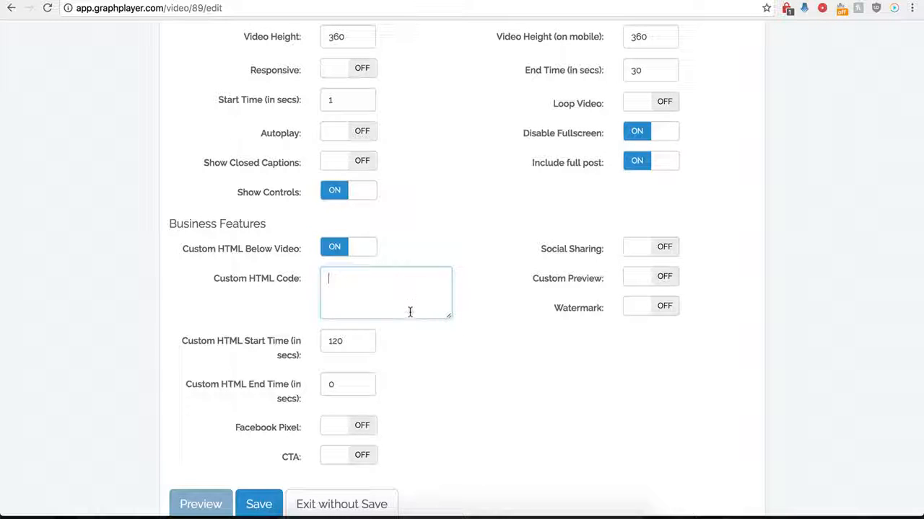
pyautogui.hotkey('ctrl', 'v')
pyautogui.moveTo(448, 319); pyautogui.dragTo(479, 360)
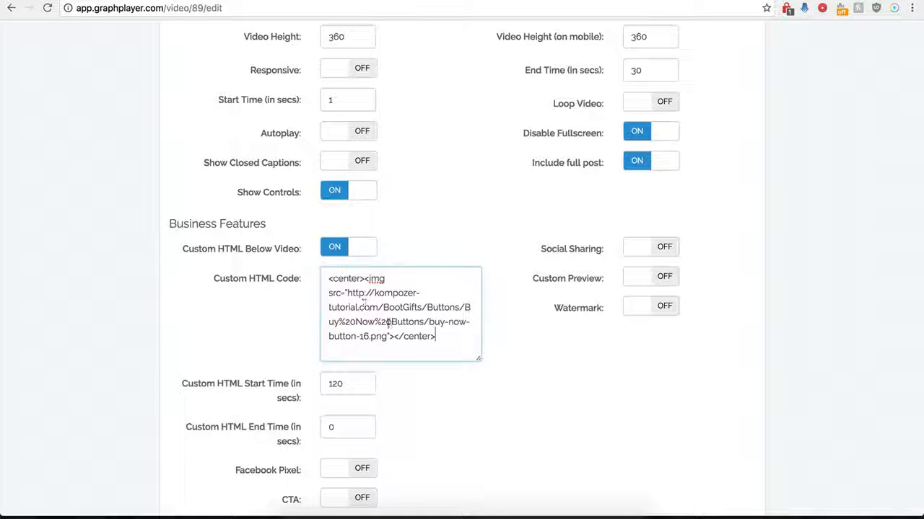
pyautogui.click(352, 371)
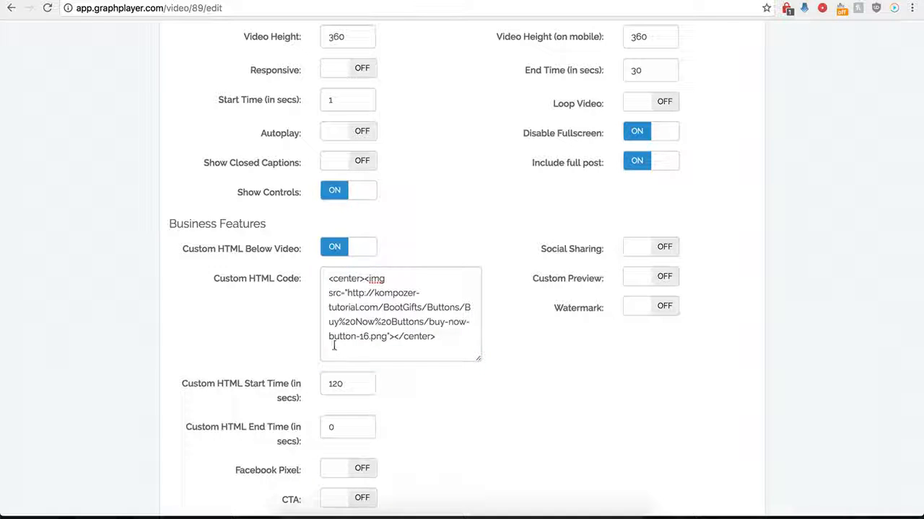
# - Set the custom HTML start time to 0 seconds and save the player
pyautogui.click(345, 383)
pyautogui.moveTo(345, 383); pyautogui.dragTo(325, 384)
pyautogui.write('0')
pyautogui.click(414, 415)
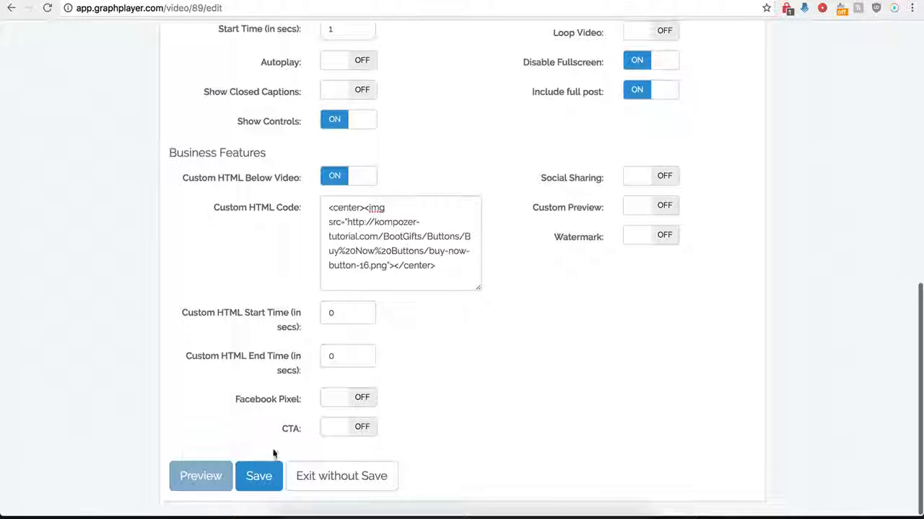
pyautogui.click(258, 477)
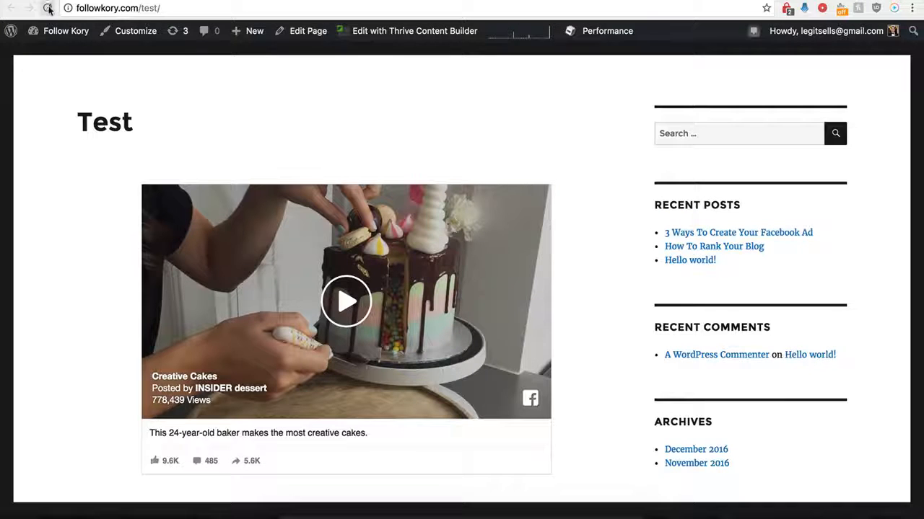
# - Switch to the WordPress Test page, reload it and examine the custom HTML below the embedded video
pyautogui.click(47, 8)
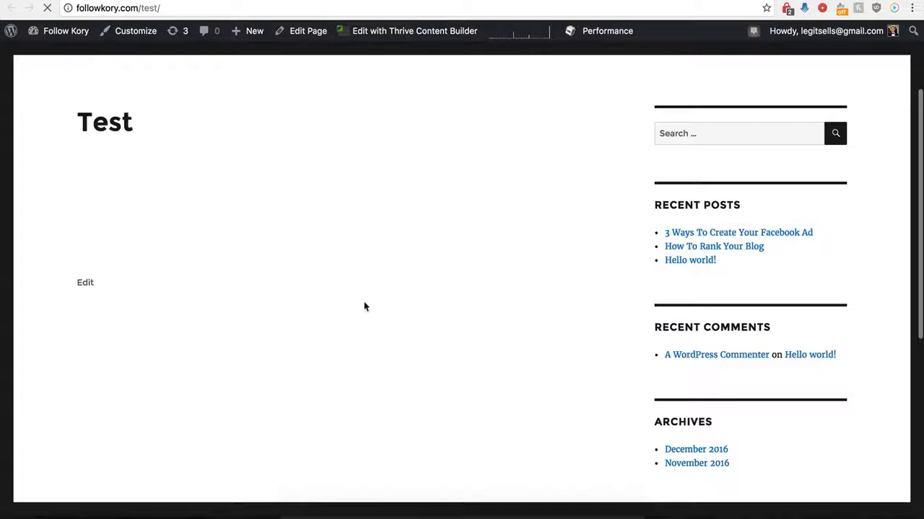
pyautogui.scroll(-5, 325, 310)
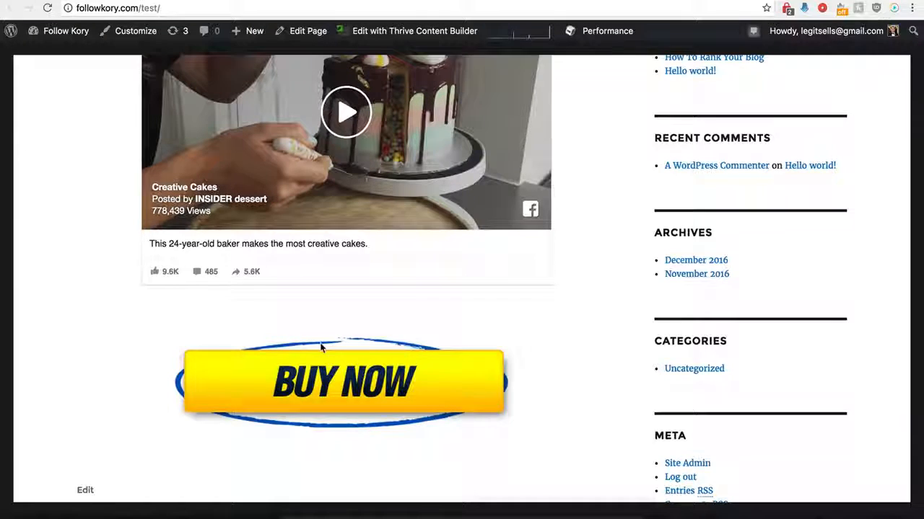
pyautogui.scroll(2, 321, 347)
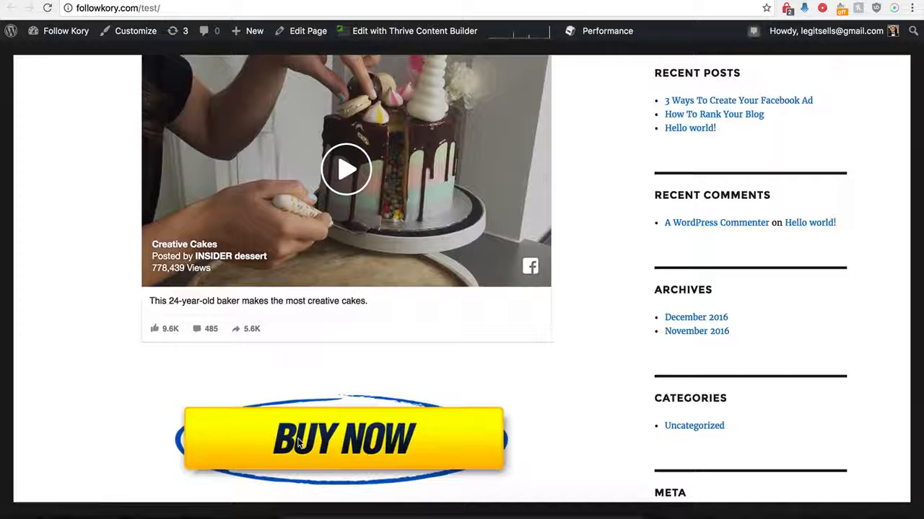
pyautogui.scroll(2, 313, 405)
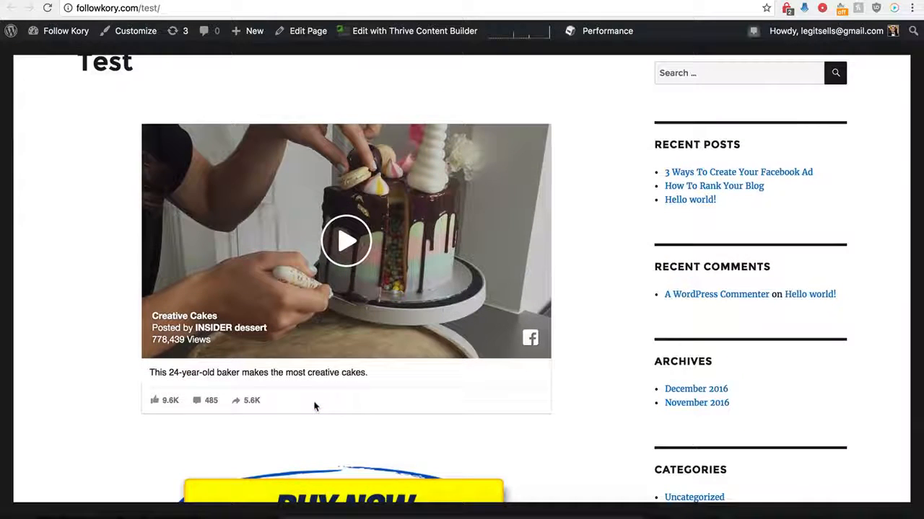
pyautogui.scroll(-1, 313, 404)
pyautogui.scroll(3, 313, 404)
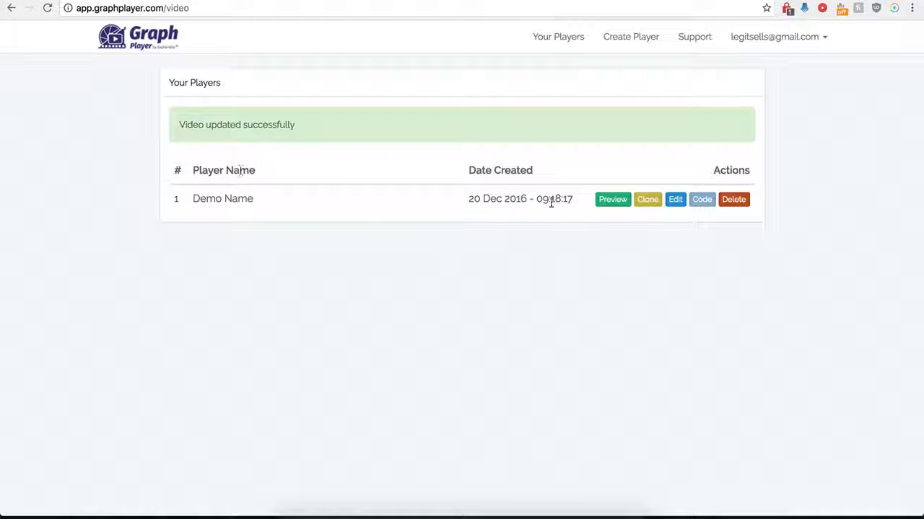
# - Open the Demo Name player's settings and turn off the custom HTML below the video
pyautogui.click(675, 199)
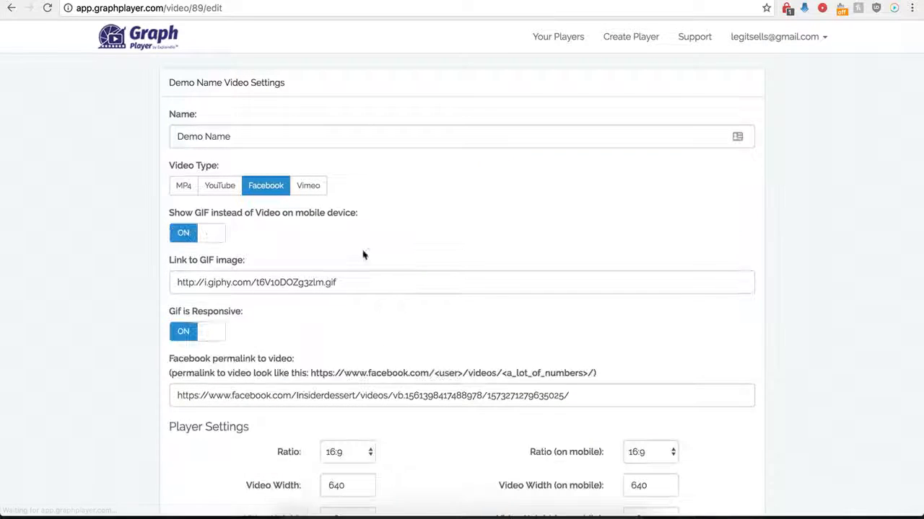
pyautogui.scroll(-5, 163, 390)
pyautogui.scroll(-2, 165, 386)
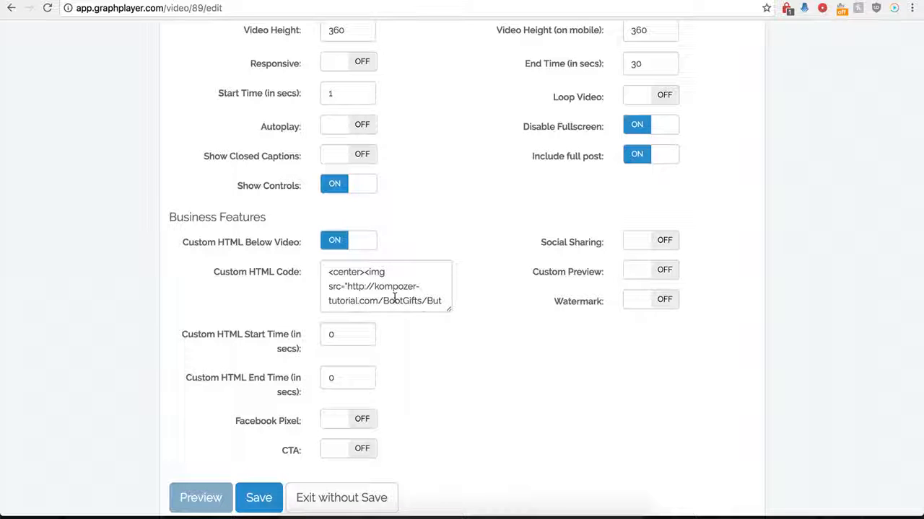
pyautogui.click(334, 240)
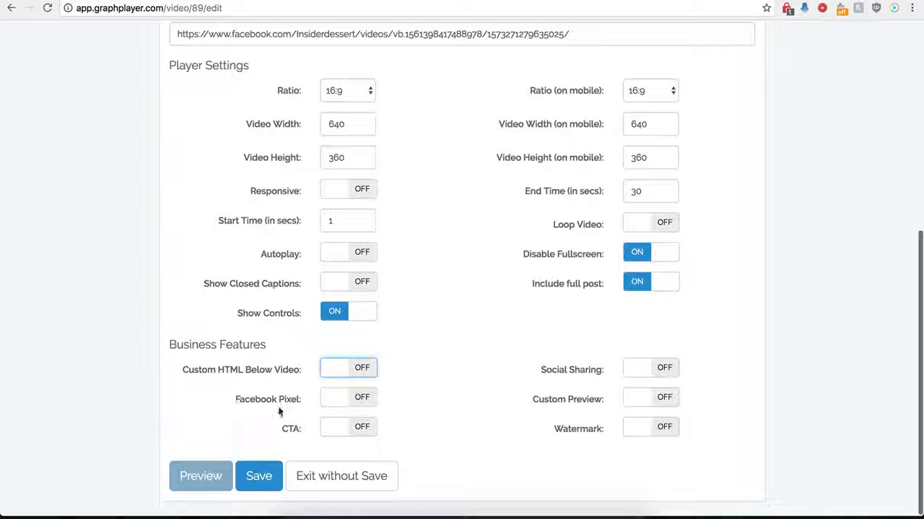
# - Turn on Facebook Pixel to examine its code and time settings, and turn it off again
pyautogui.click(341, 405)
pyautogui.scroll(-2, 317, 419)
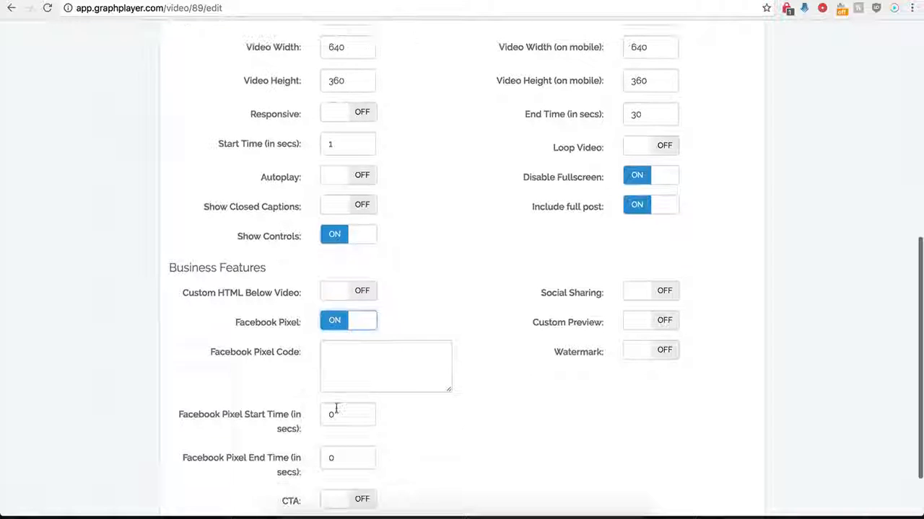
pyautogui.scroll(-1, 347, 372)
pyautogui.click(360, 334)
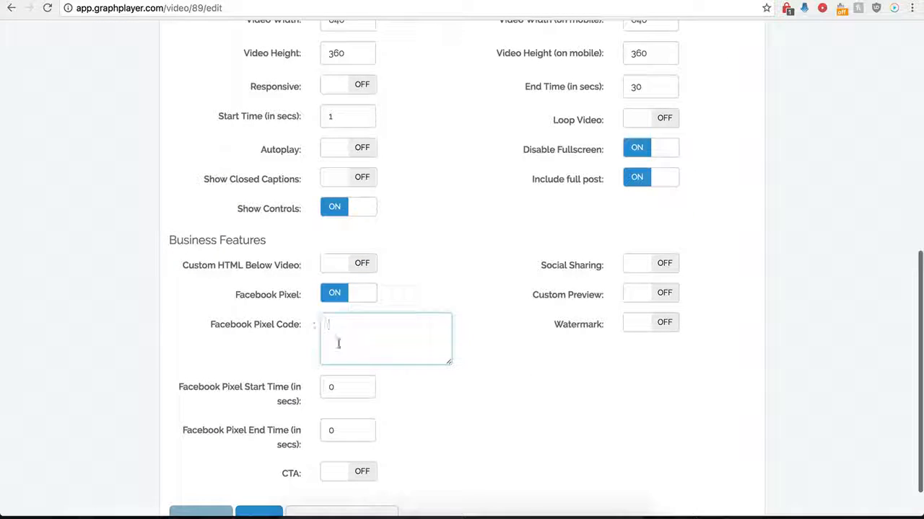
pyautogui.click(335, 294)
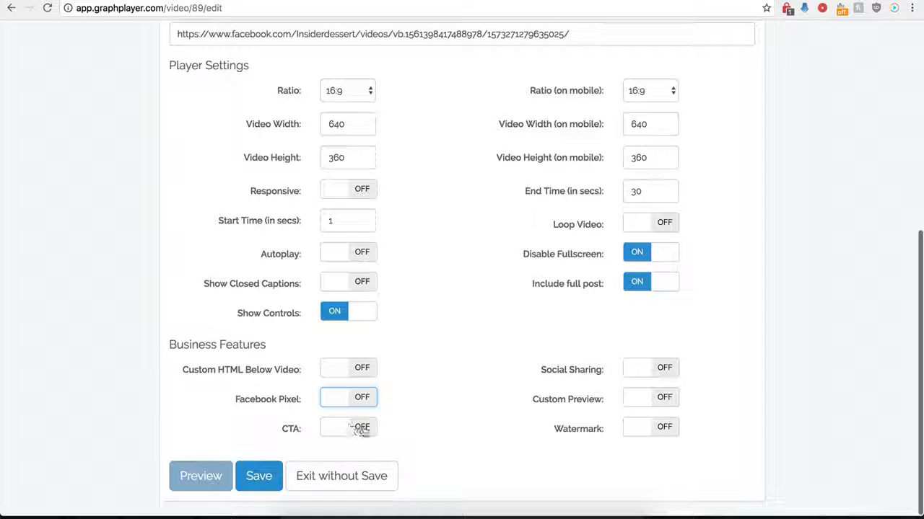
# - Turn on the CTA and paste the kompozer-tutorial.com button address as its image URL
pyautogui.click(346, 428)
pyautogui.scroll(-2, 416, 454)
pyautogui.scroll(-2, 416, 454)
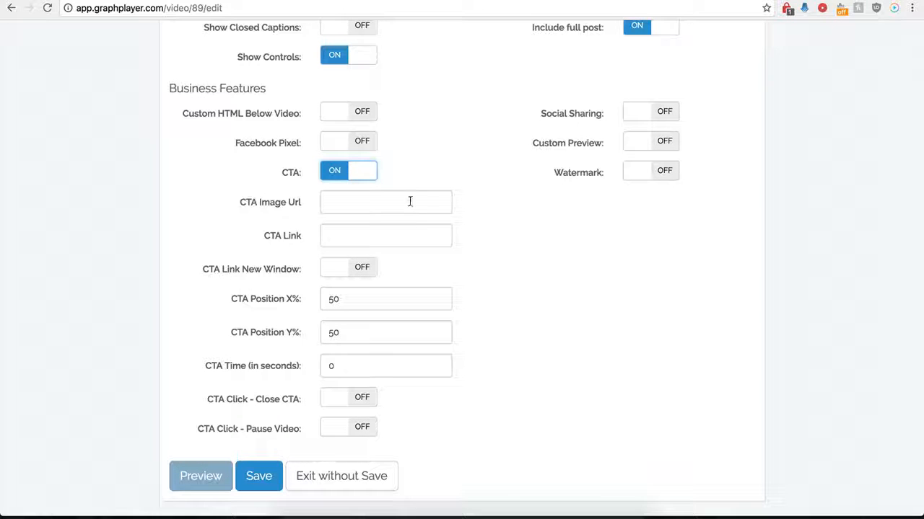
pyautogui.click(343, 200)
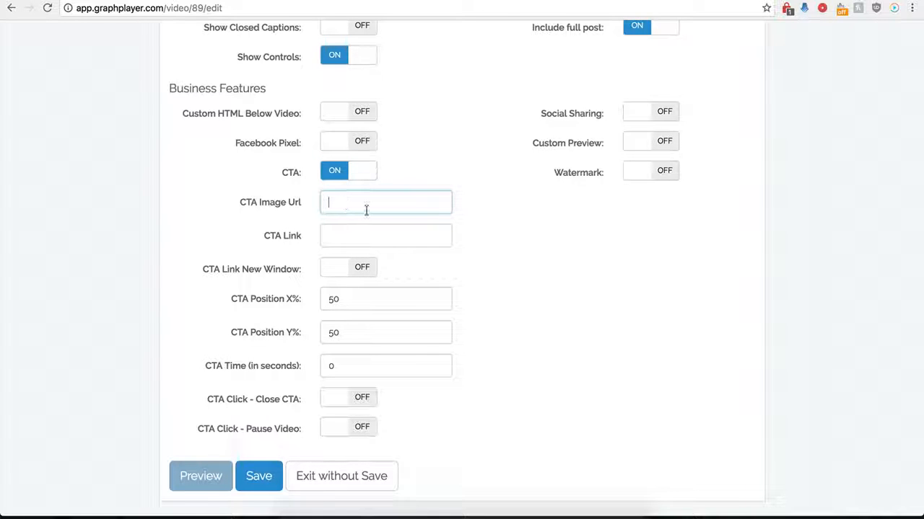
pyautogui.write('http://kompozer-tutorial.com/buy-now-button-di.png')
pyautogui.click(394, 239)
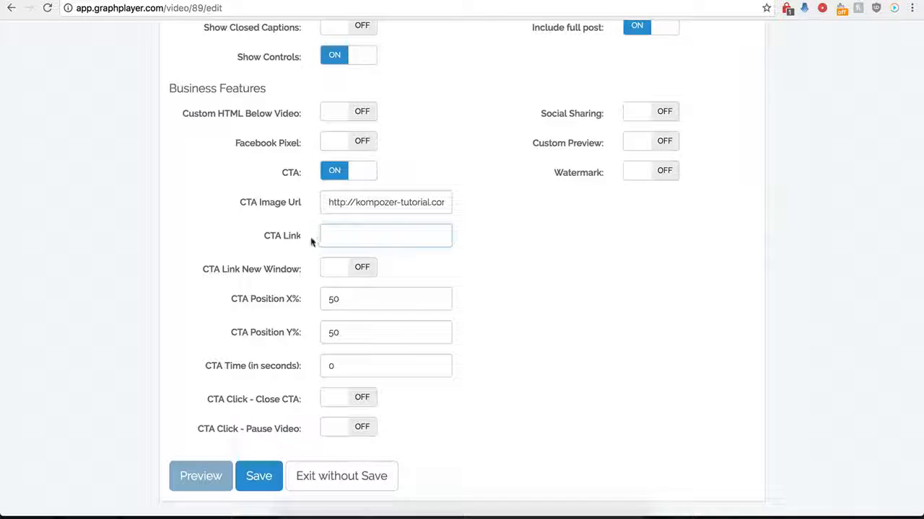
pyautogui.click(342, 238)
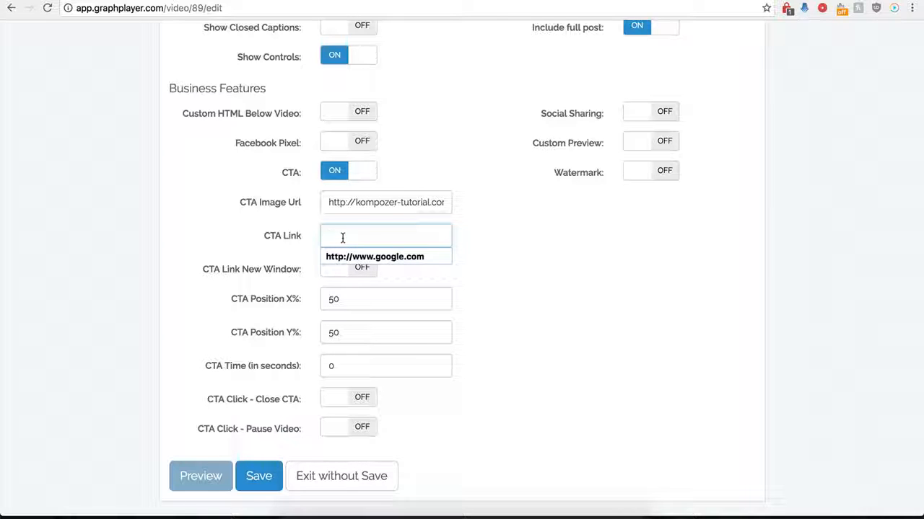
pyautogui.click(354, 258)
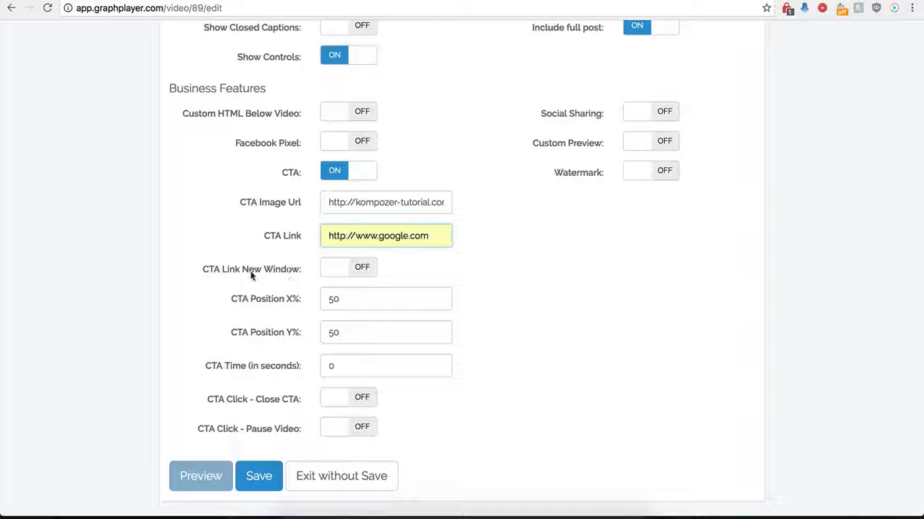
pyautogui.click(361, 267)
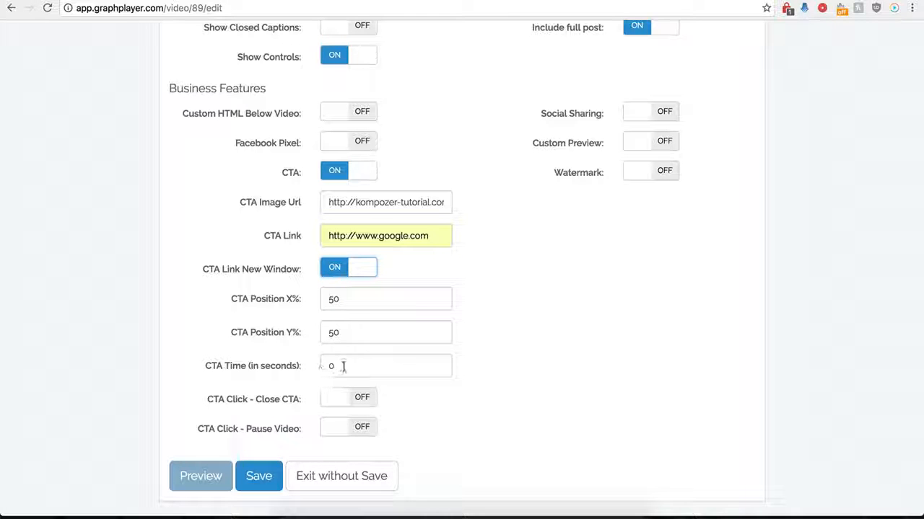
# - Try a different CTA time and set it back to 0 seconds
pyautogui.moveTo(336, 366); pyautogui.dragTo(292, 368)
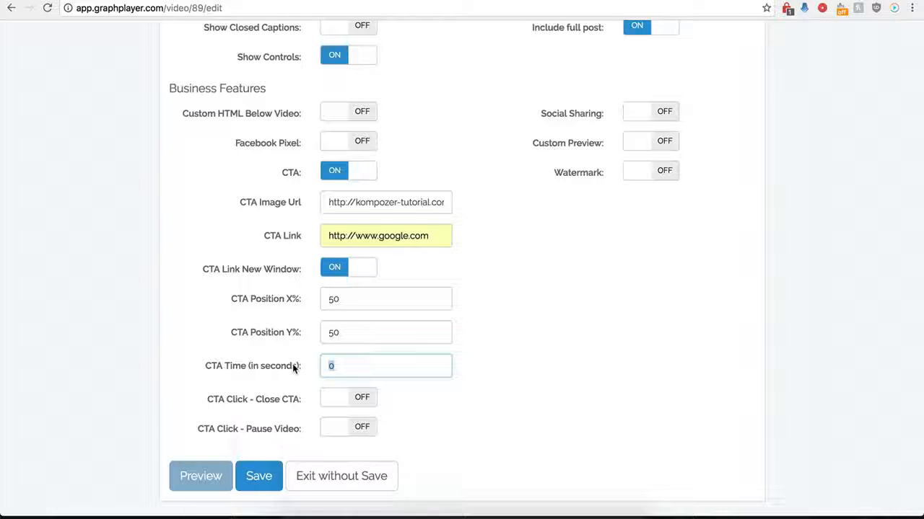
pyautogui.write('12')
pyautogui.press('BackSpace')
pyautogui.write('0')
pyautogui.click(385, 429)
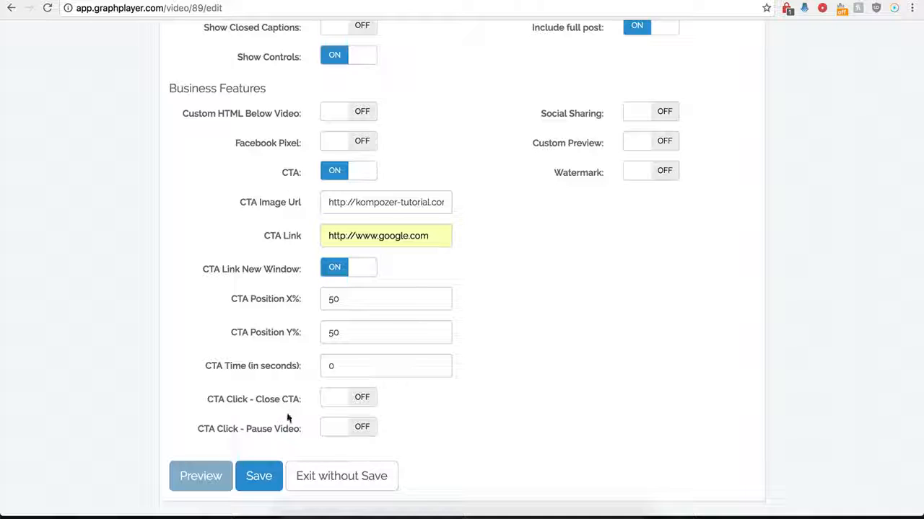
# - Make the CTA close when clicked, save the player and check it on the reloaded WordPress Test page
pyautogui.click(363, 401)
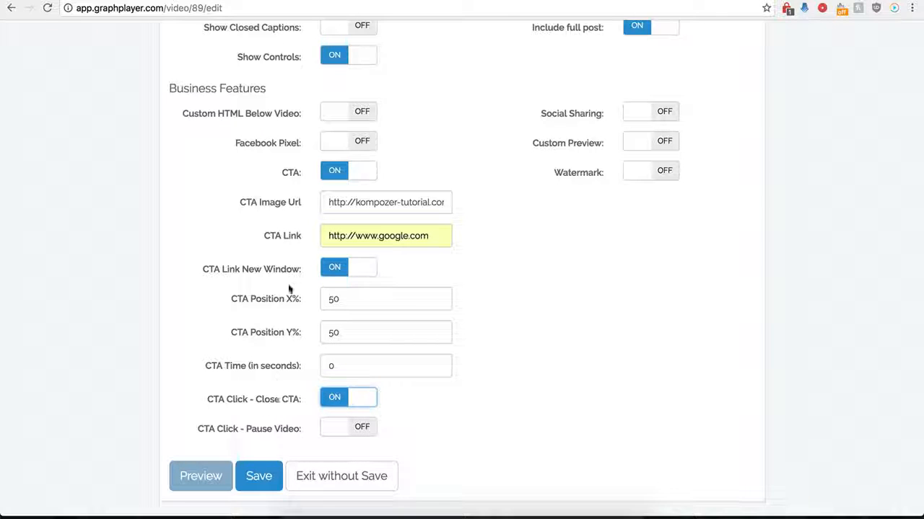
pyautogui.click(249, 483)
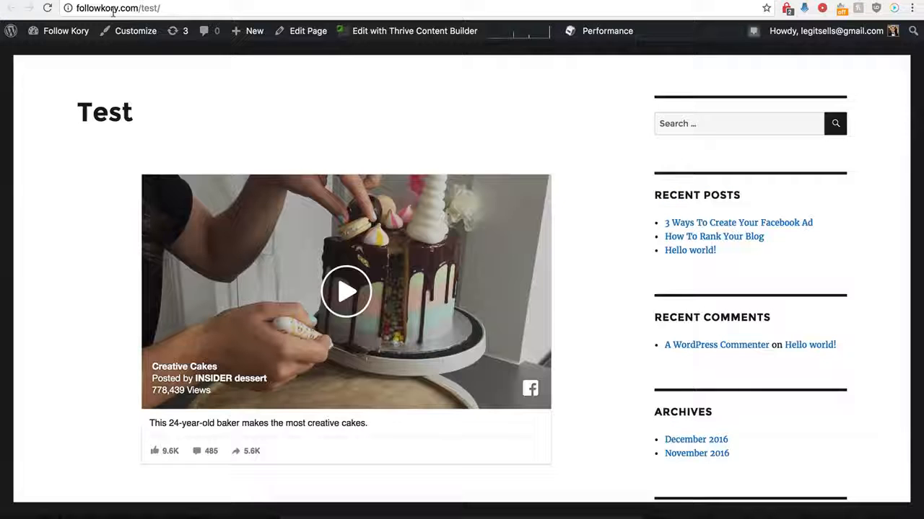
pyautogui.click(47, 8)
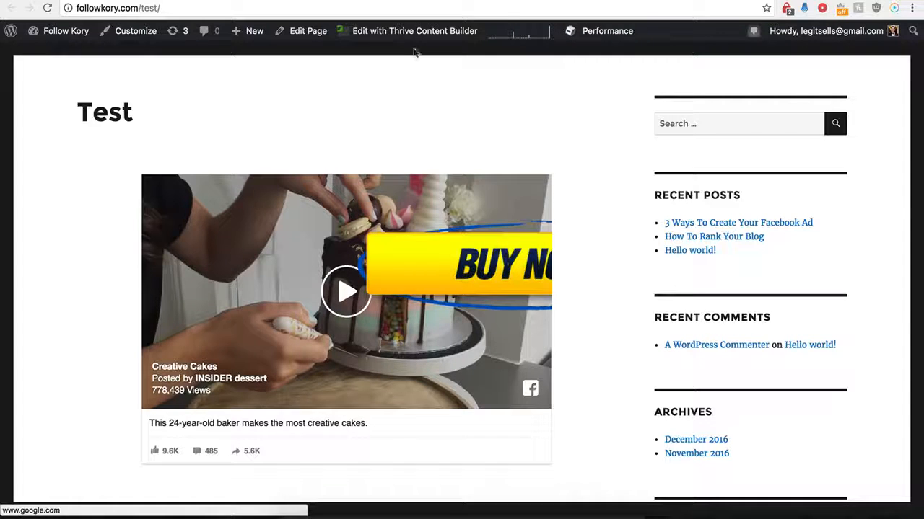
# - Back in GraphPlayer, set the CTA's X position to 0%, save the player and test the Buy Now button on the Test page
pyautogui.click(245, 0)
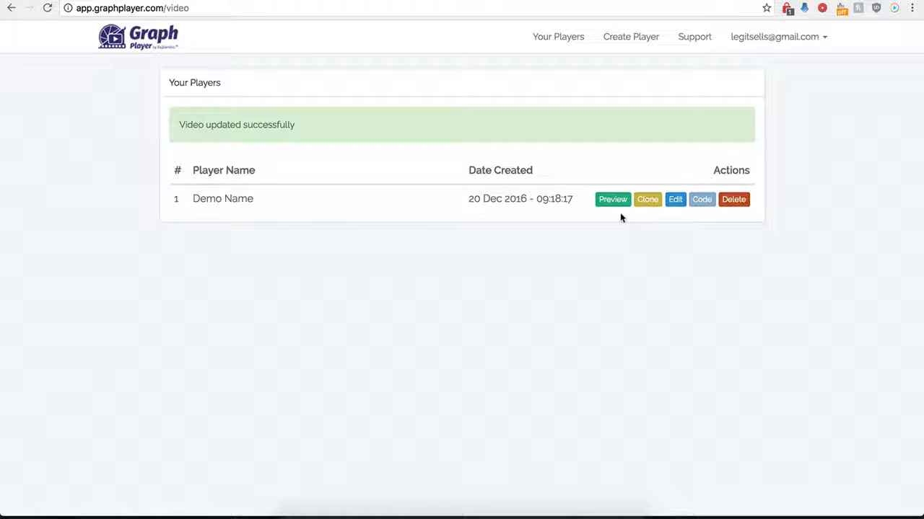
pyautogui.click(673, 201)
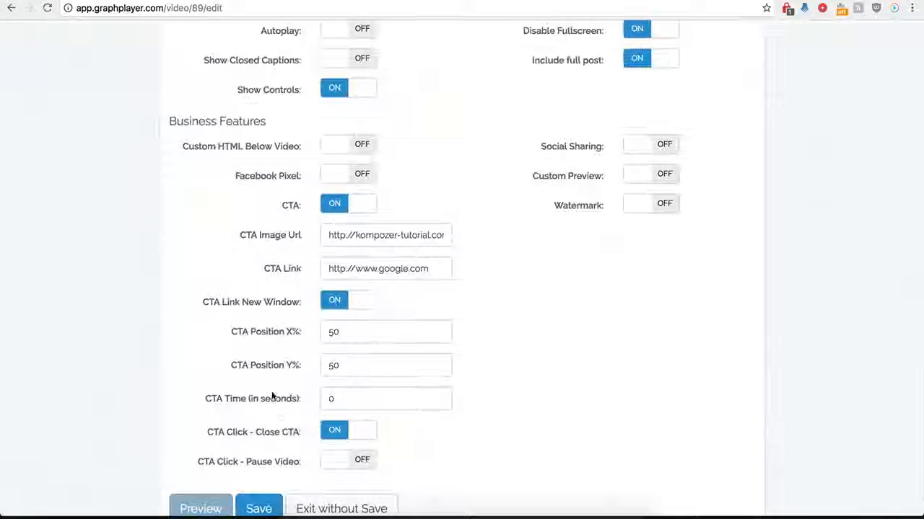
pyautogui.scroll(-1, 294, 373)
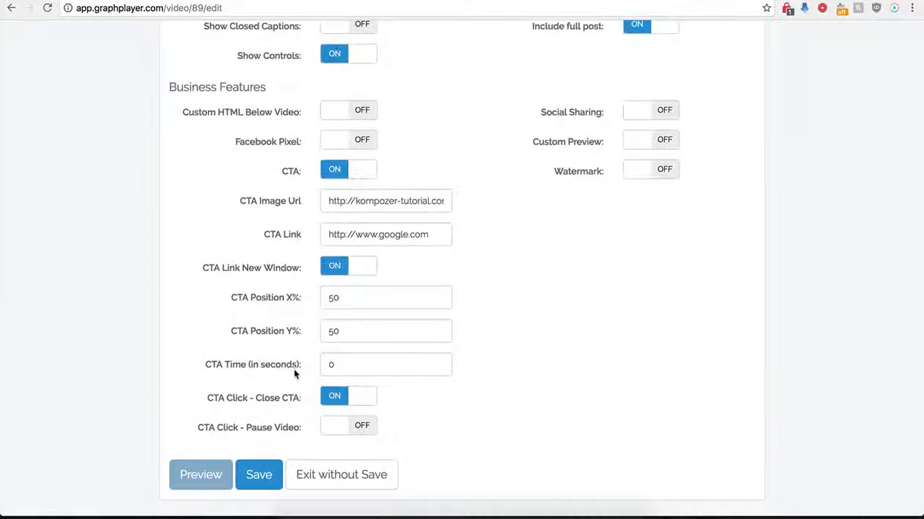
pyautogui.click(338, 303)
pyautogui.moveTo(352, 305); pyautogui.dragTo(320, 300)
pyautogui.press('BackSpace')
pyautogui.write('0')
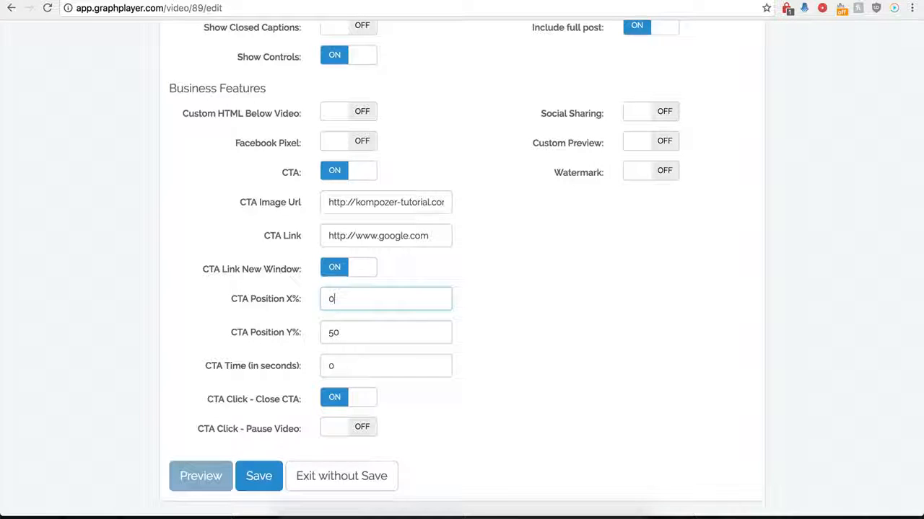
pyautogui.click(259, 478)
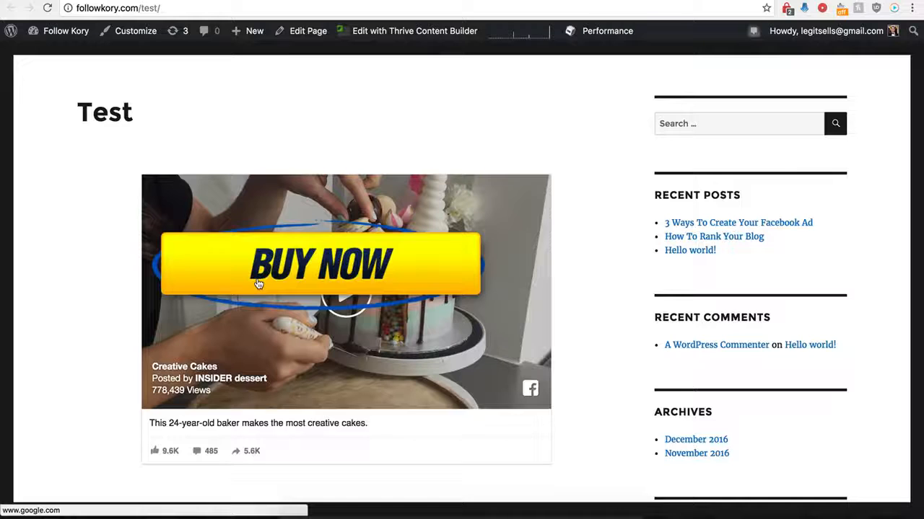
pyautogui.click(328, 267)
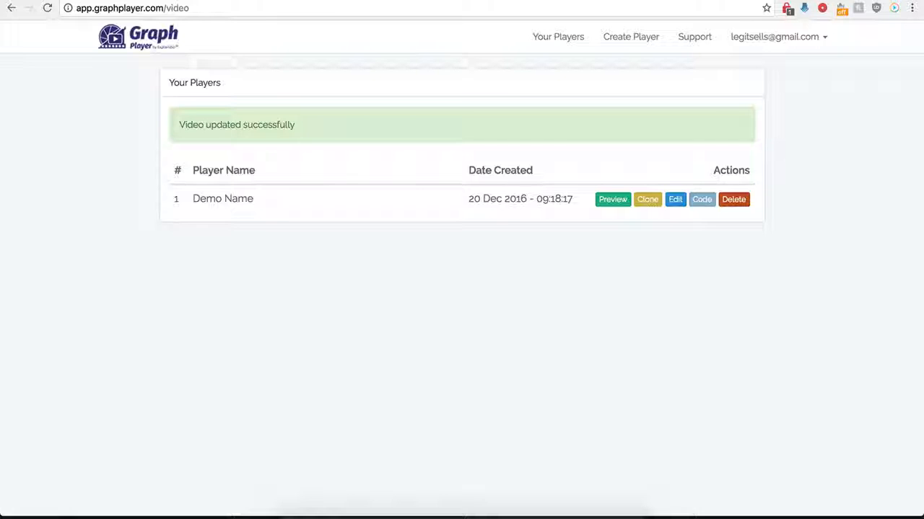
# - Reopen the Demo Name player's settings in GraphPlayer and turn off the CTA
pyautogui.click(675, 199)
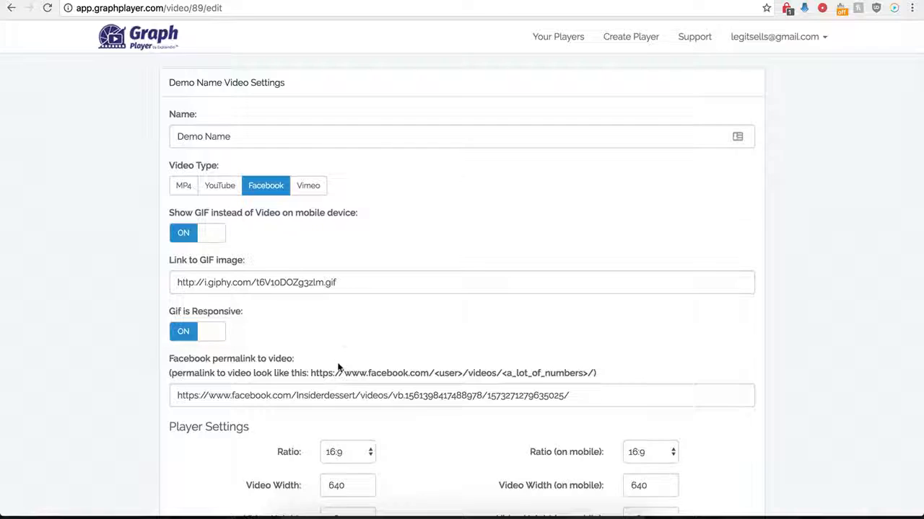
pyautogui.scroll(-9, 340, 353)
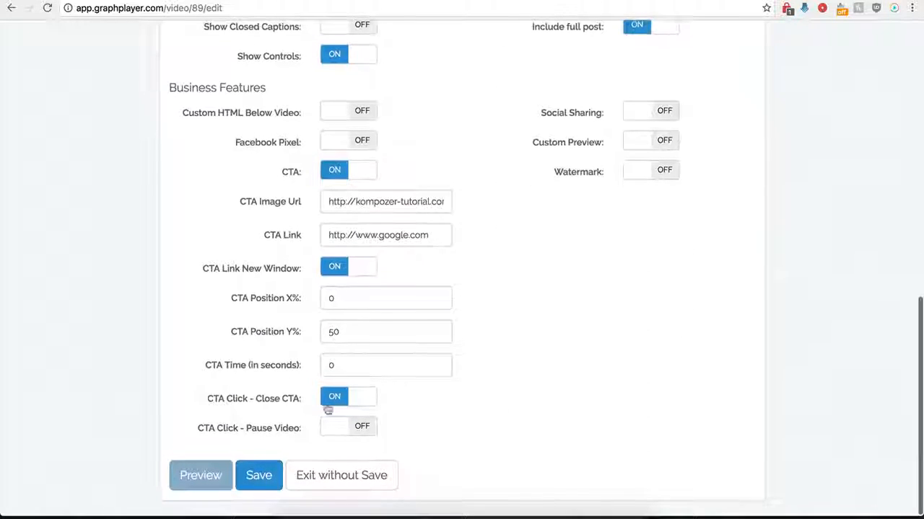
pyautogui.click(336, 171)
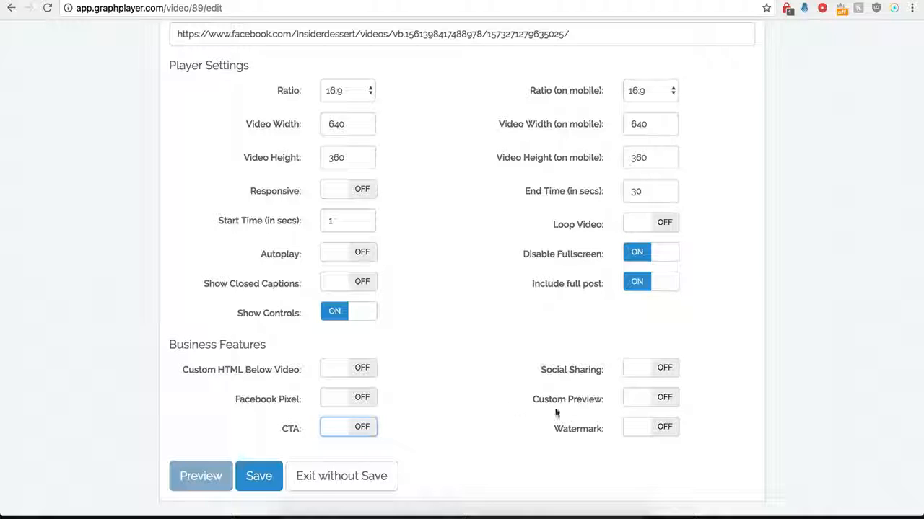
pyautogui.click(656, 371)
pyautogui.scroll(-3, 513, 400)
pyautogui.scroll(-2, 513, 401)
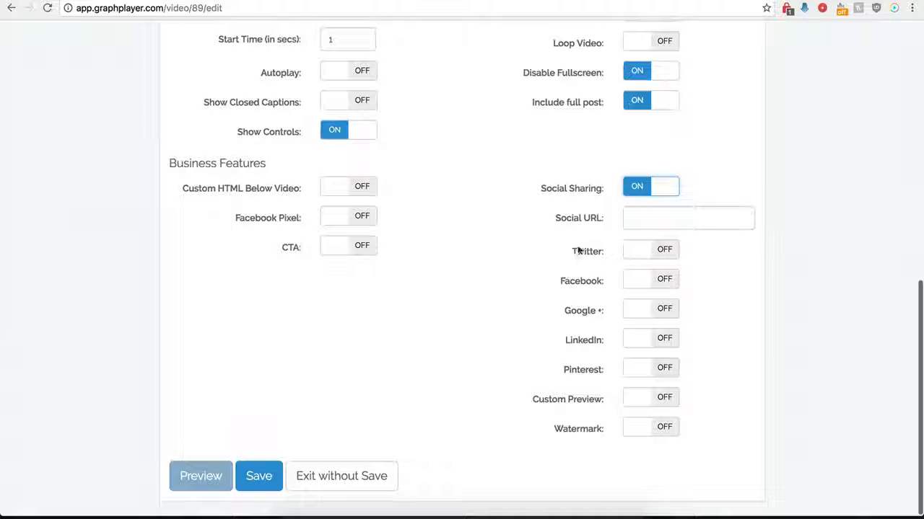
pyautogui.click(638, 217)
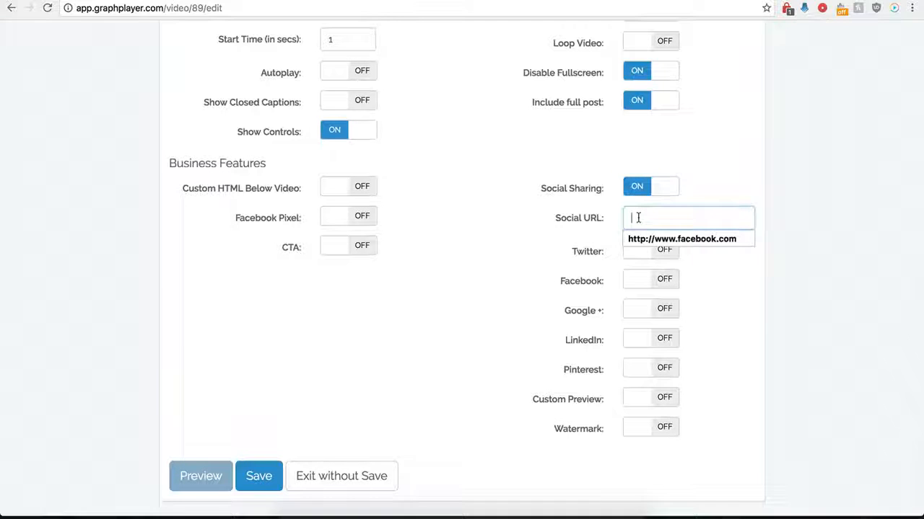
pyautogui.click(645, 238)
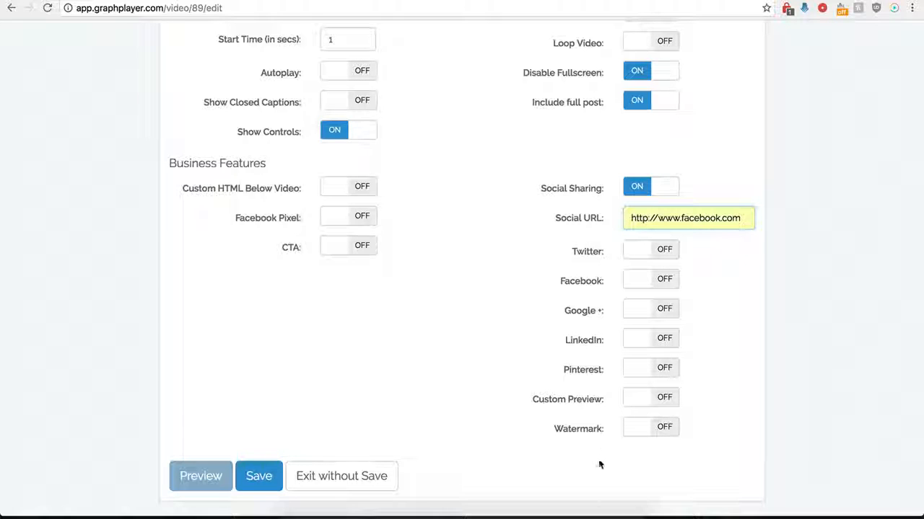
# - Enable Twitter sharing with the handle "testing" and the text "twitter"
pyautogui.click(659, 250)
pyautogui.click(648, 304)
pyautogui.click(645, 318)
pyautogui.click(650, 335)
pyautogui.scroll(-1, 588, 303)
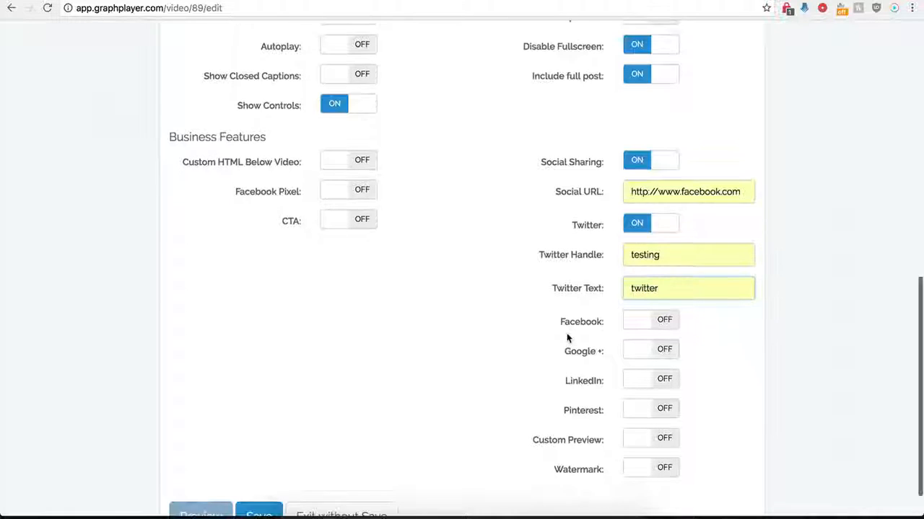
# - Enable Facebook, Google + and LinkedIn sharing and save the player
pyautogui.click(664, 329)
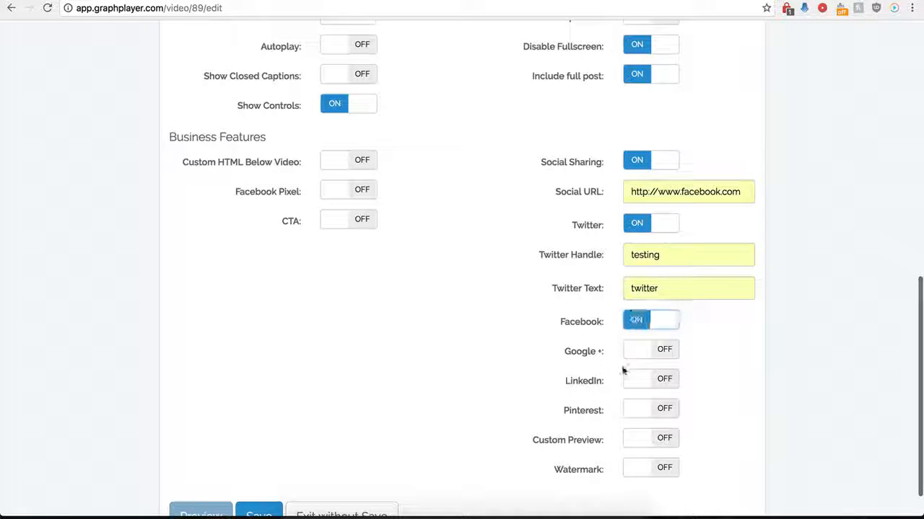
pyautogui.click(658, 350)
pyautogui.click(660, 381)
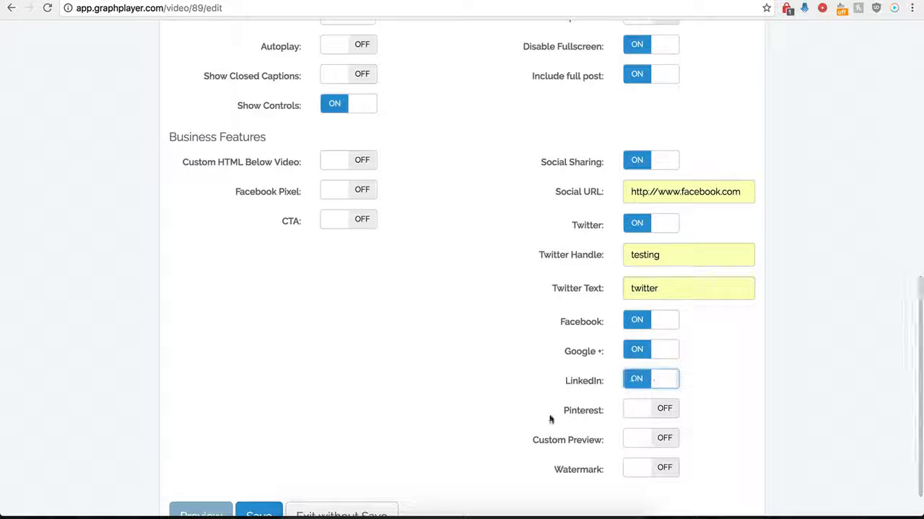
pyautogui.scroll(-2, 625, 373)
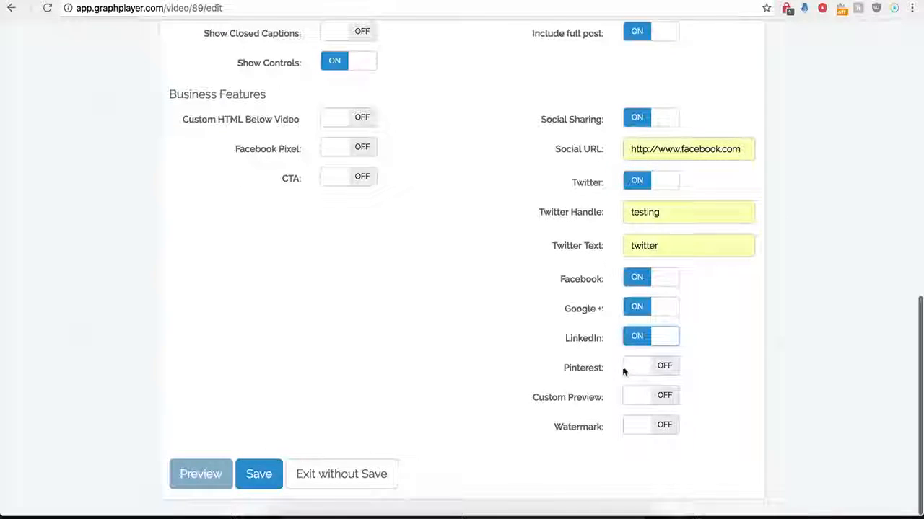
pyautogui.click(258, 478)
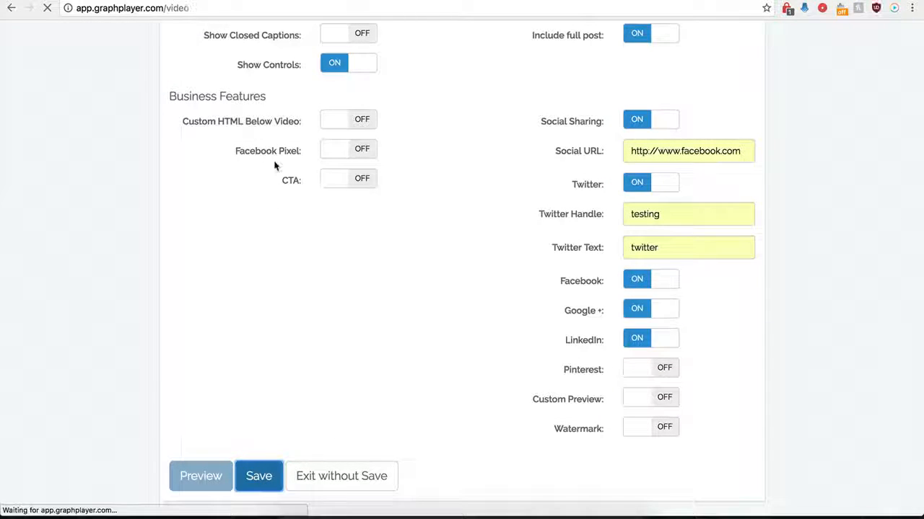
# - Switch to the WordPress Test page and reload it to check the social sharing buttons below the video
pyautogui.click(99, 1)
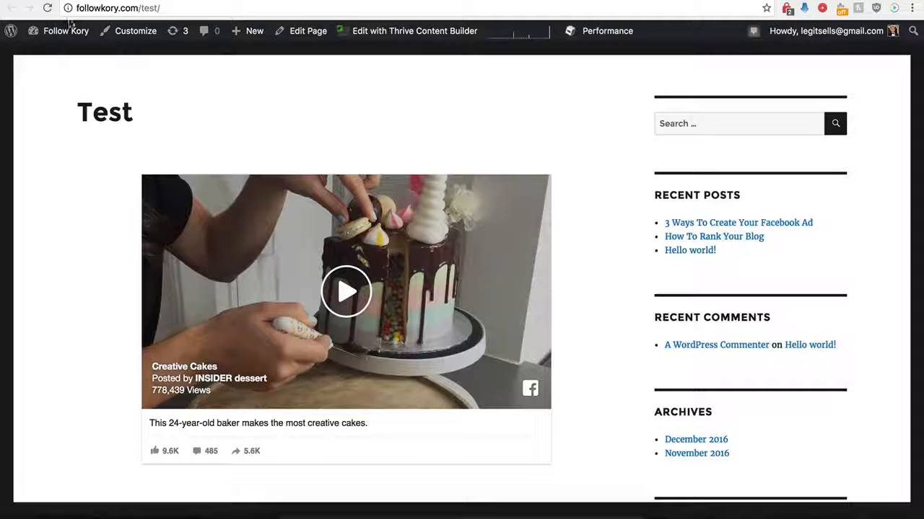
pyautogui.click(48, 8)
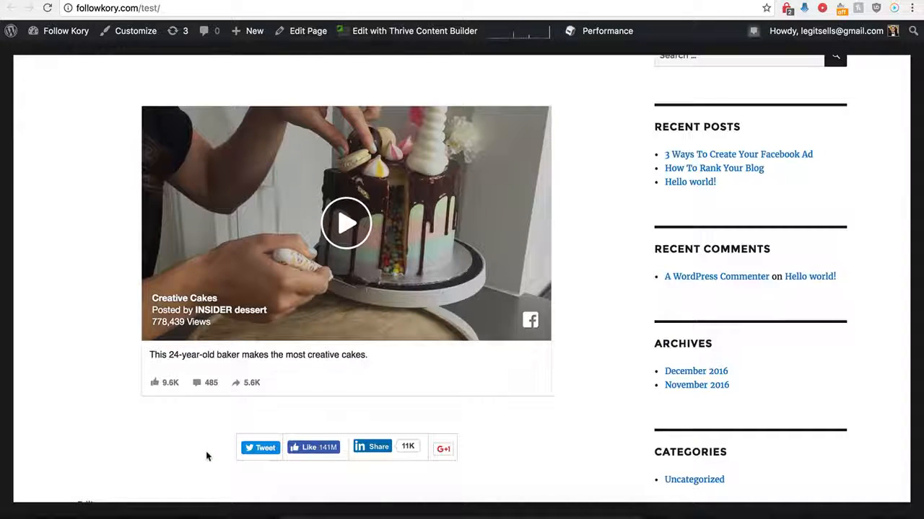
# - Reopen the Demo Name player's settings in GraphPlayer and turn off social sharing
pyautogui.click(186, 3)
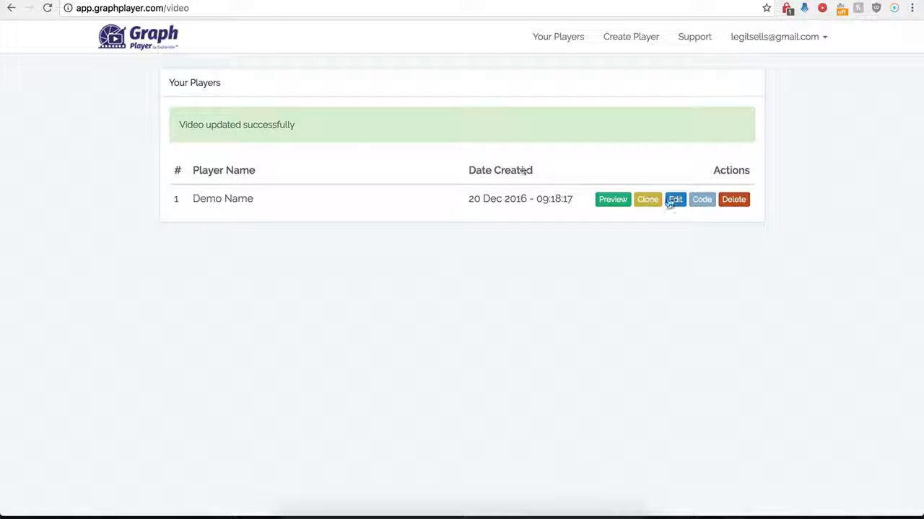
pyautogui.click(676, 203)
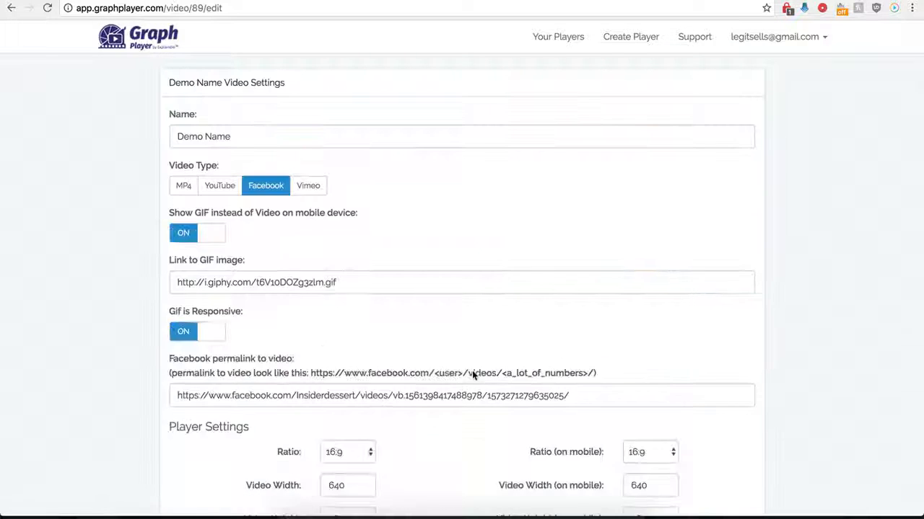
pyautogui.scroll(-10, 519, 419)
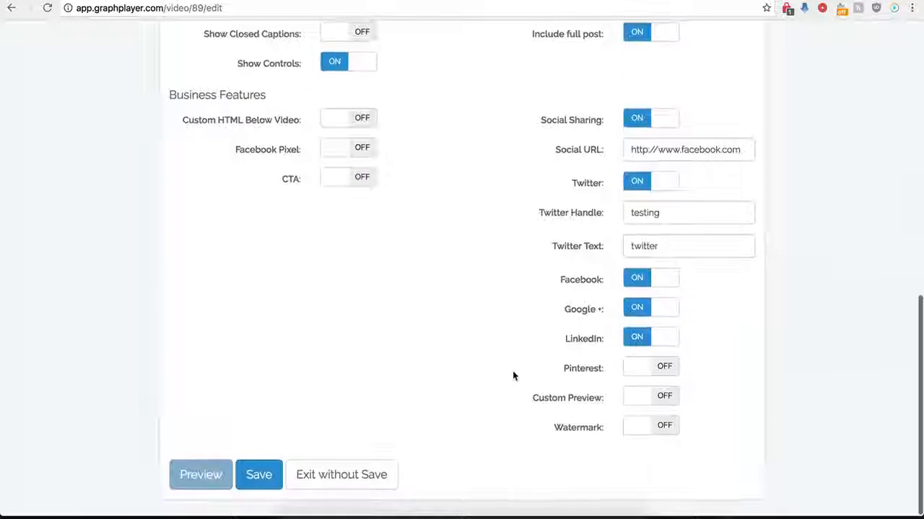
pyautogui.click(635, 123)
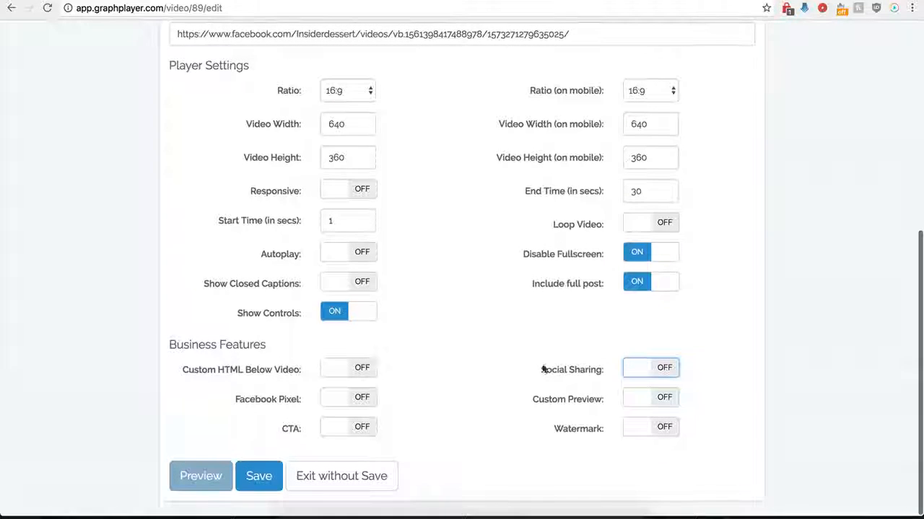
# - Turn on the custom preview, paste the hdwpro.com image address as the preview image URL, and save the player
pyautogui.click(664, 399)
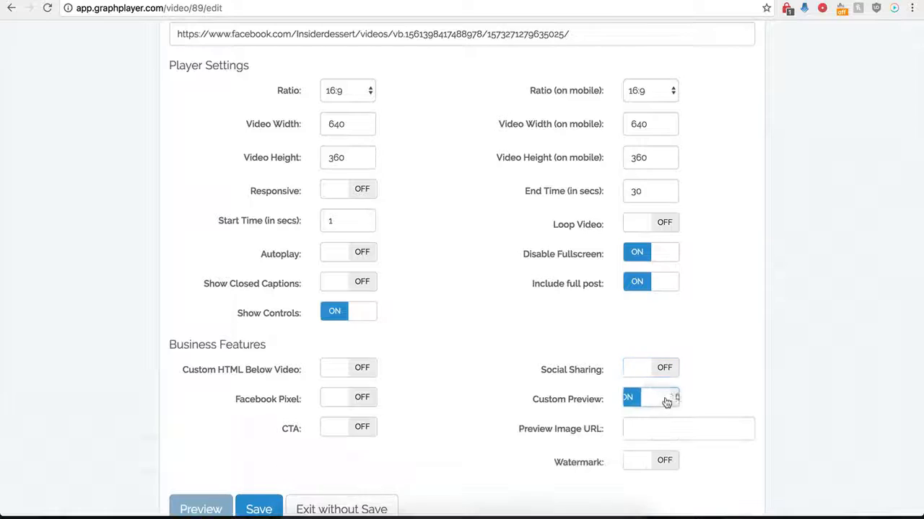
pyautogui.click(641, 432)
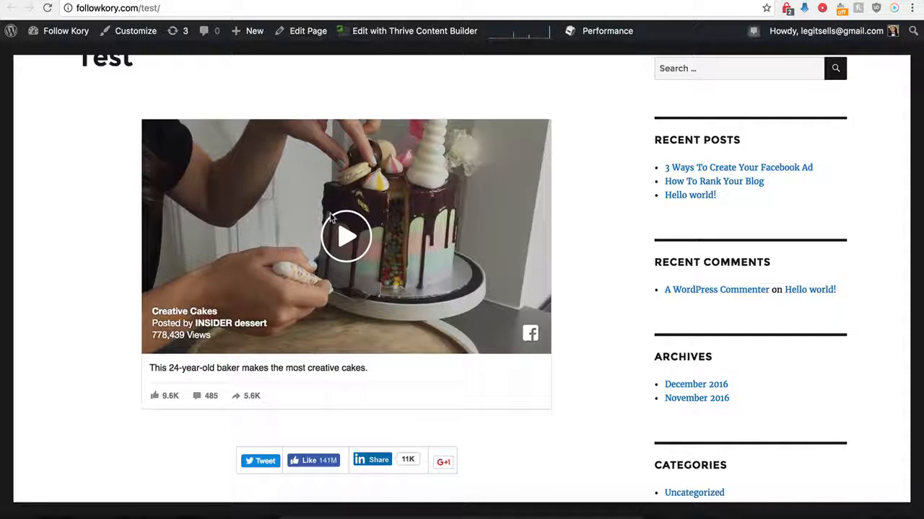
pyautogui.scroll(1, 273, 202)
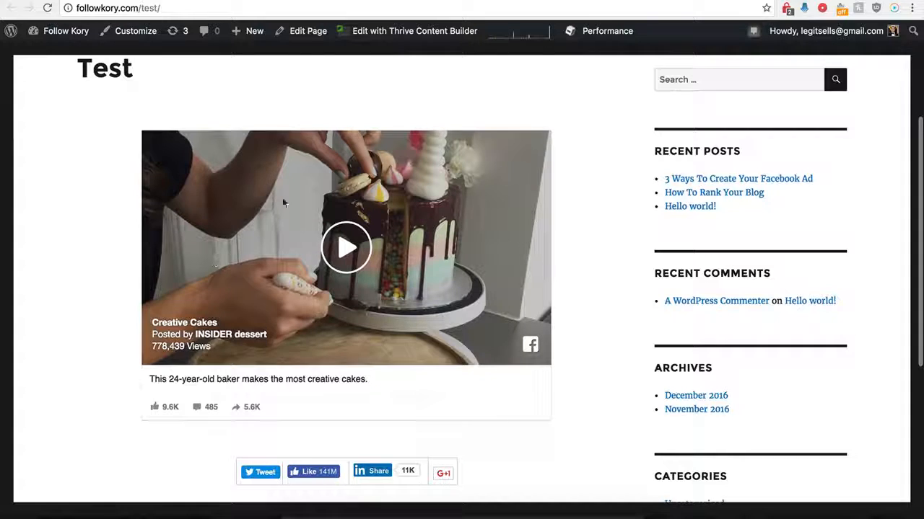
pyautogui.click(193, 0)
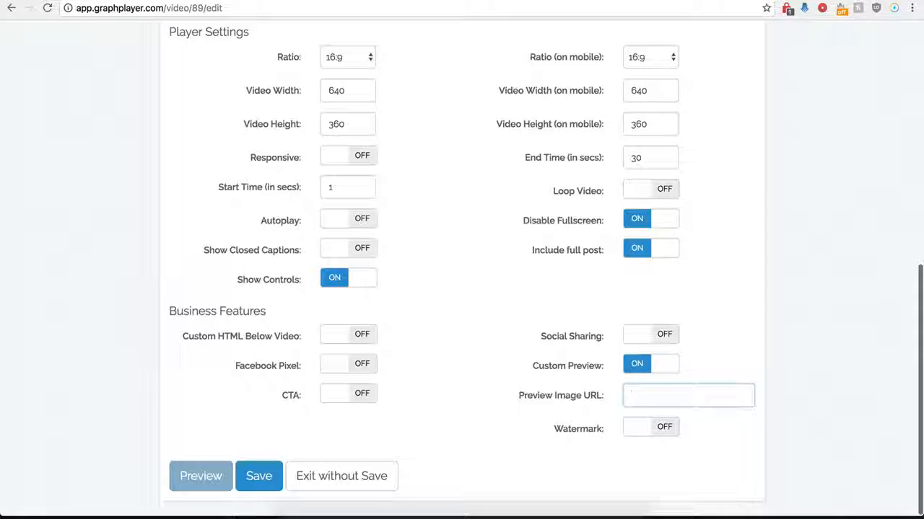
pyautogui.click(643, 395)
pyautogui.hotkey('ctrl', 'v')
pyautogui.click(546, 393)
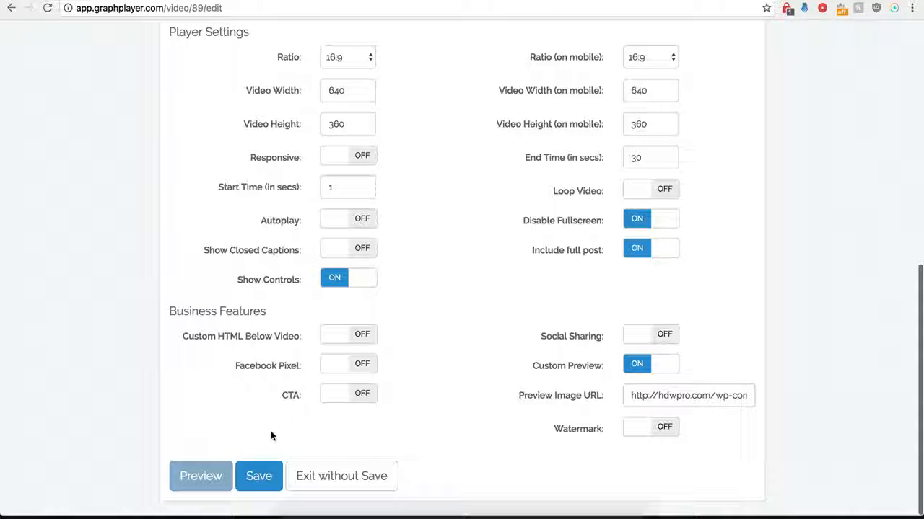
pyautogui.click(257, 476)
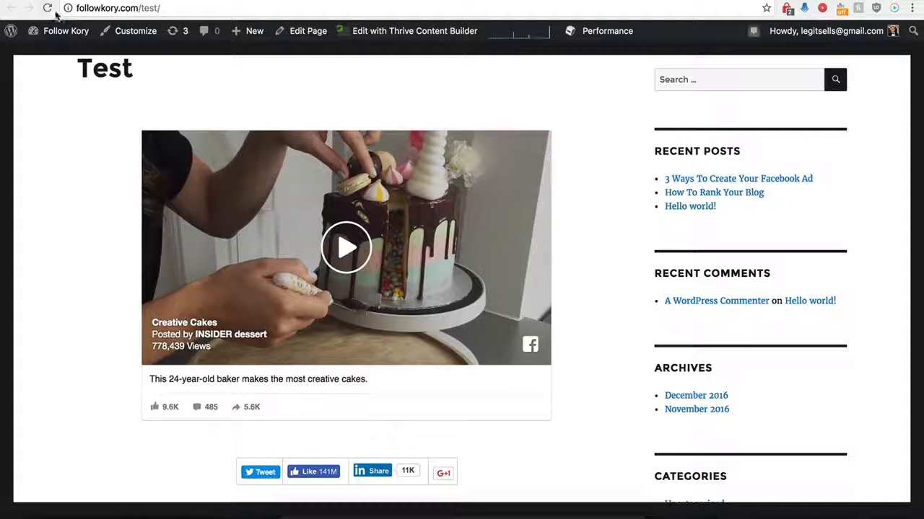
# - Reload the WordPress Test page and pause the playing video to check the custom preview
pyautogui.click(48, 8)
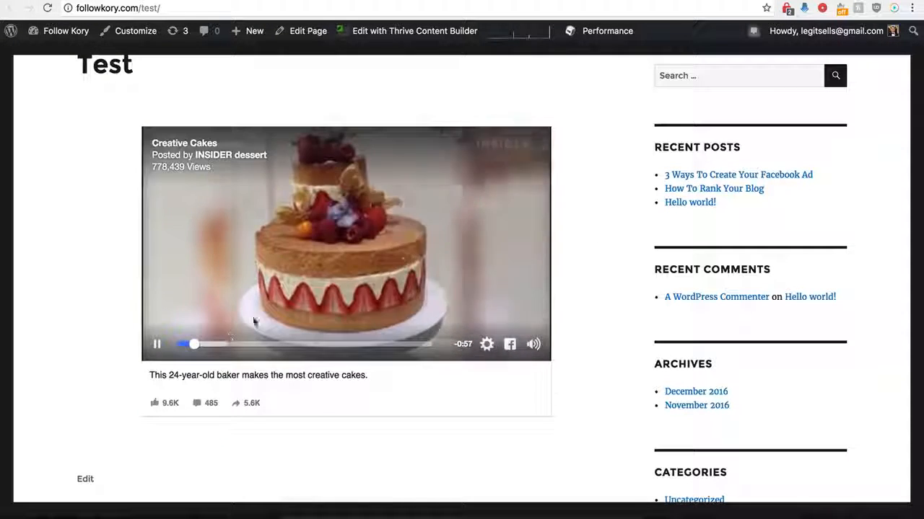
pyautogui.click(404, 288)
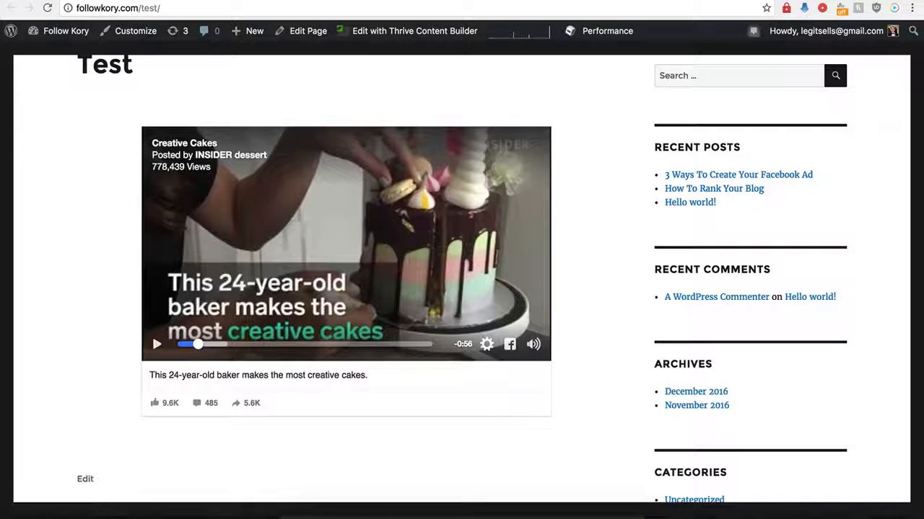
# - Return to the Demo Name player's settings in GraphPlayer and turn off the custom preview
pyautogui.click(209, 0)
pyautogui.click(675, 200)
pyautogui.scroll(-10, 553, 368)
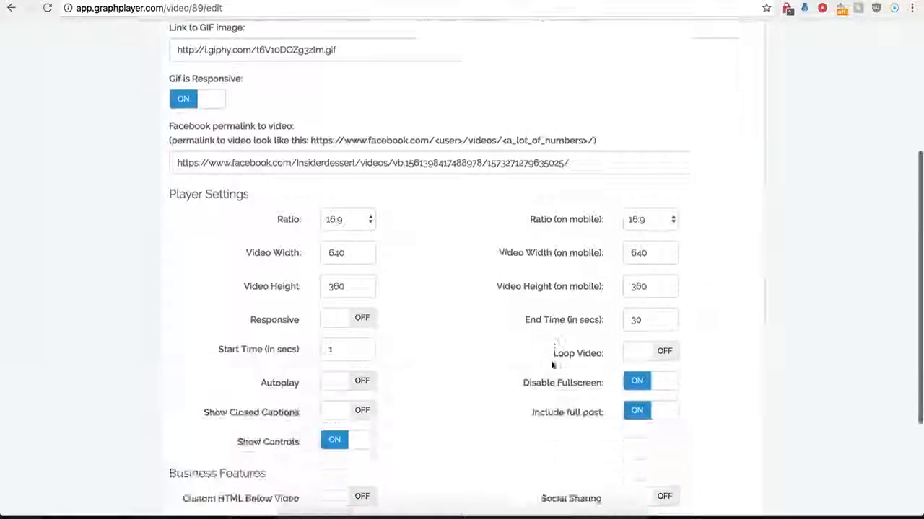
pyautogui.click(631, 365)
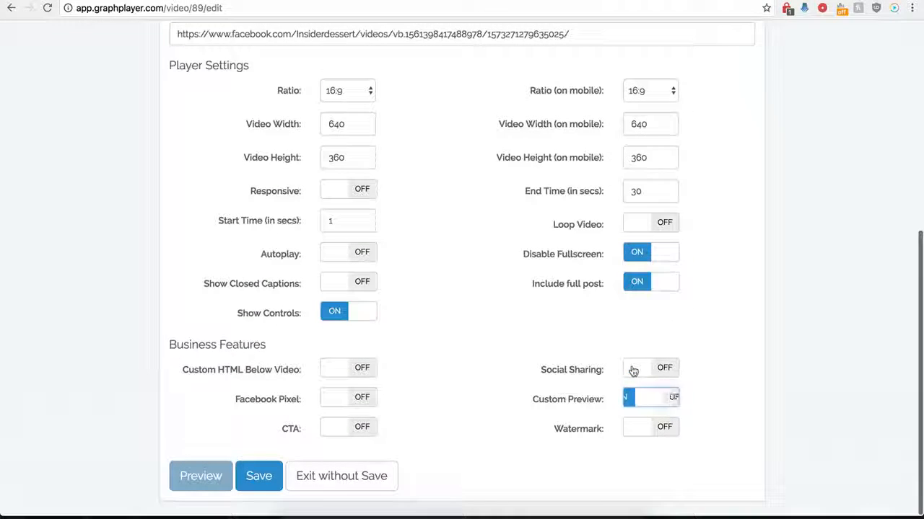
# - Turn on the watermark and examine its image, link, click action, position, opacity and scale options
pyautogui.click(667, 428)
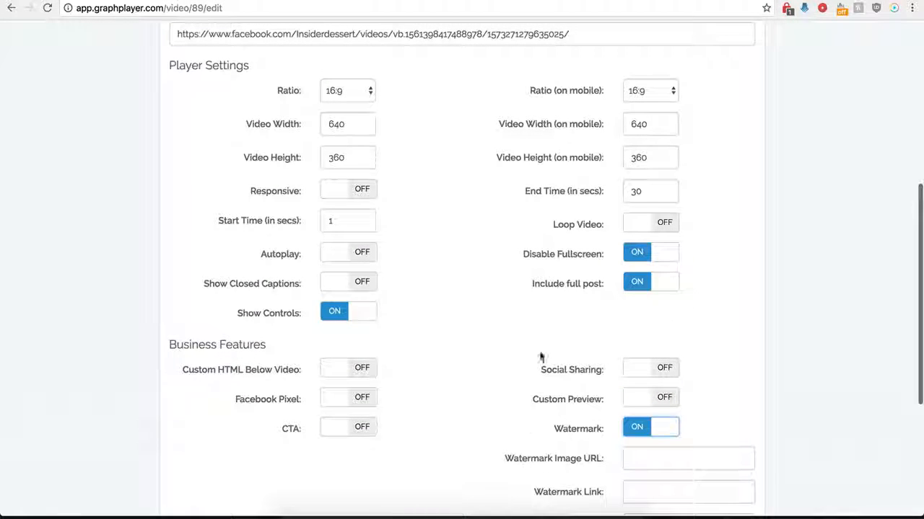
pyautogui.scroll(-1, 552, 433)
pyautogui.scroll(-3, 546, 453)
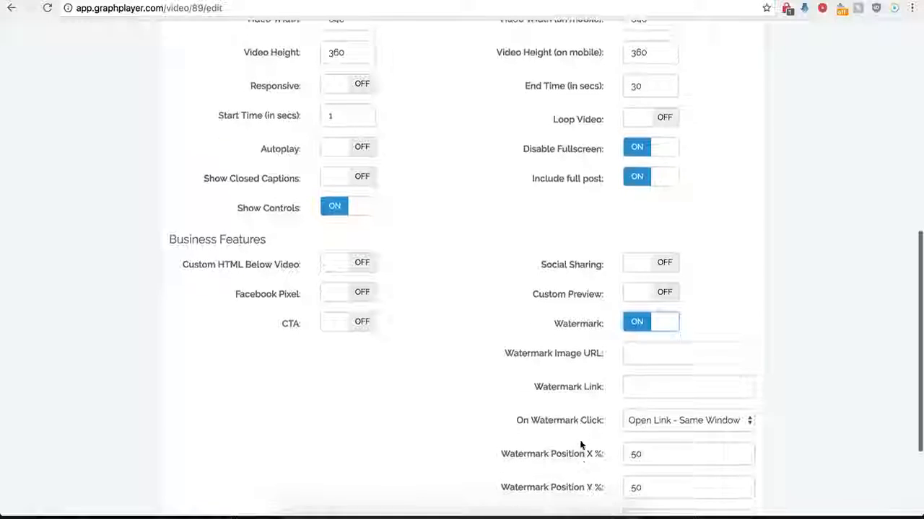
pyautogui.click(641, 356)
pyautogui.scroll(-3, 559, 381)
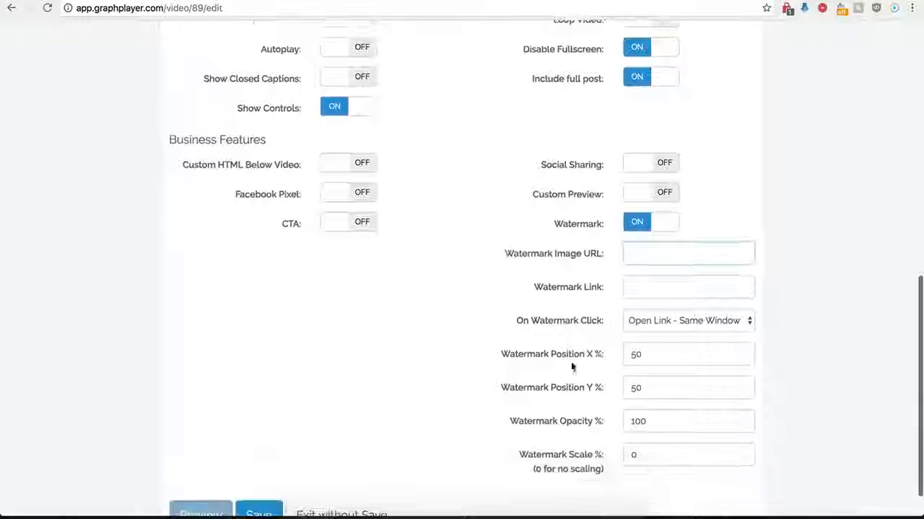
pyautogui.click(635, 286)
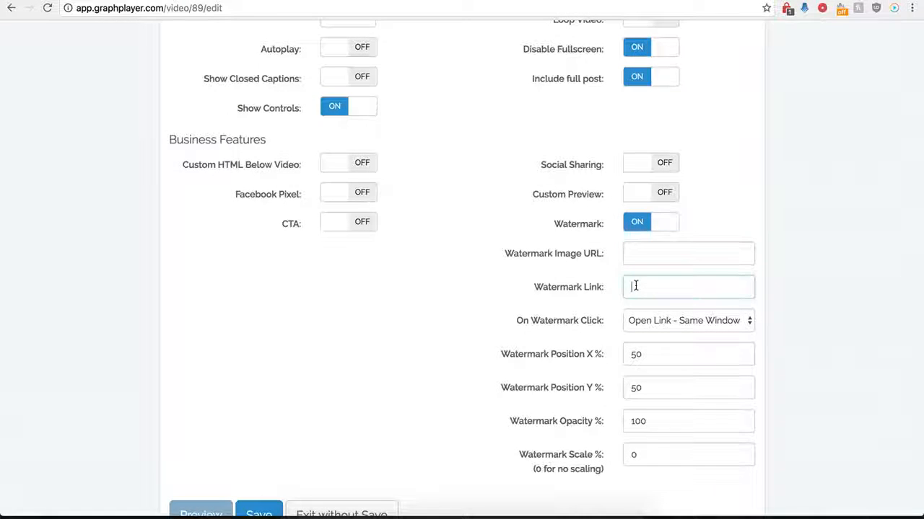
pyautogui.click(702, 321)
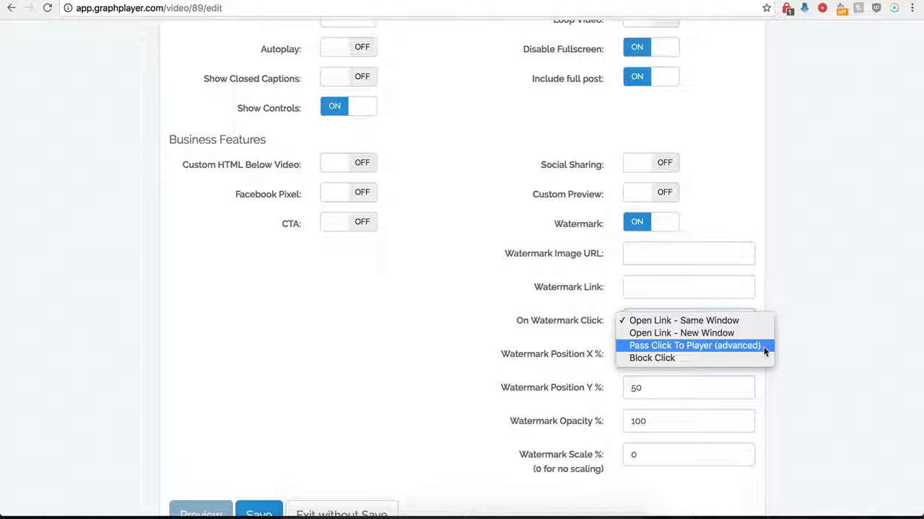
pyautogui.click(498, 306)
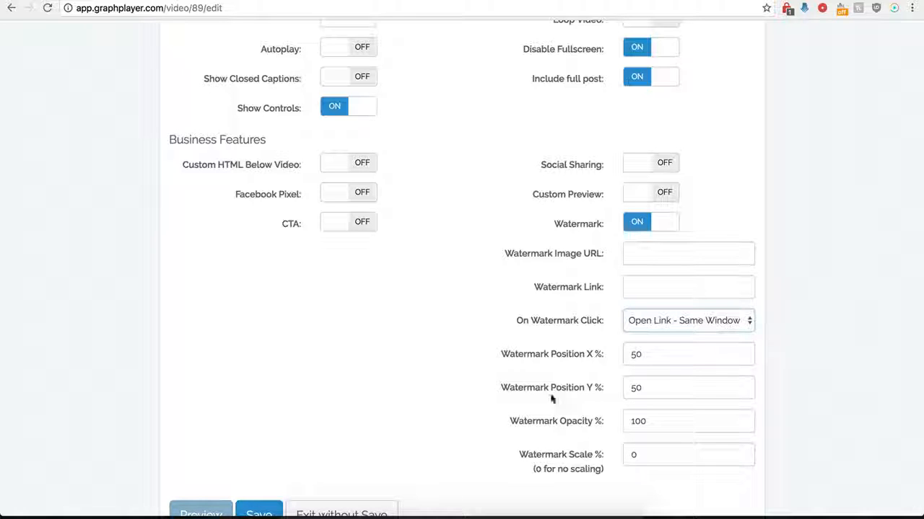
# - Turn on the CTA briefly to compare its settings with the watermark's, and switch both features off
pyautogui.click(353, 224)
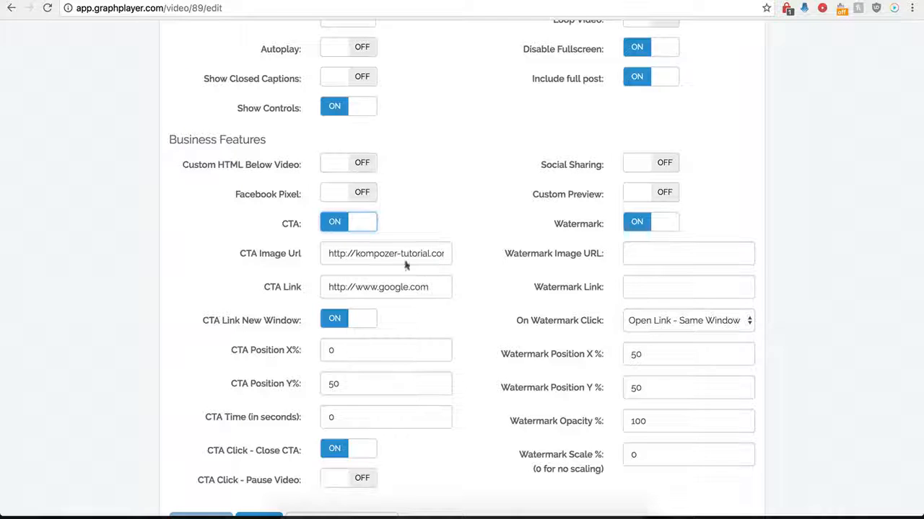
pyautogui.click(348, 229)
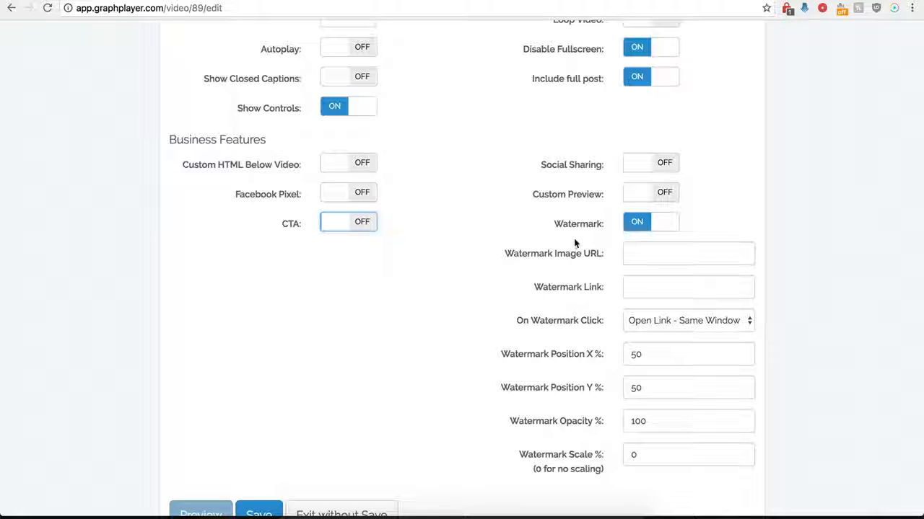
pyautogui.click(637, 225)
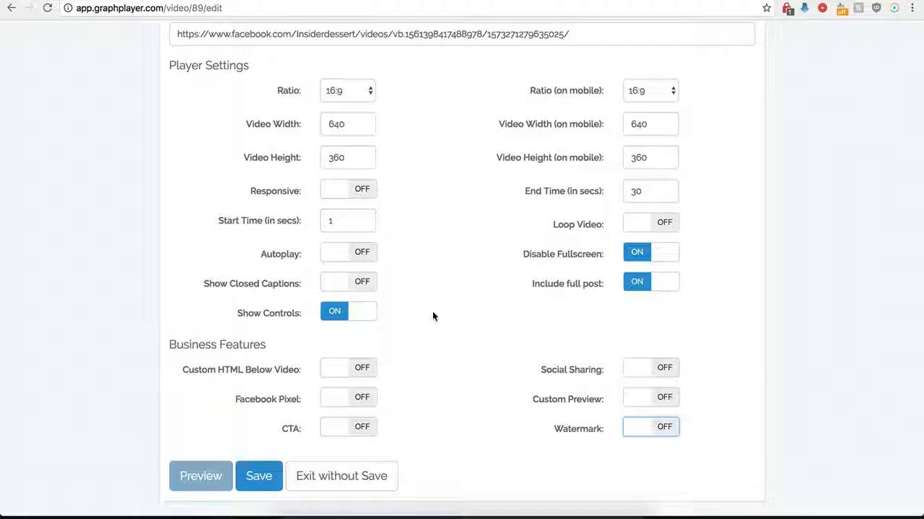